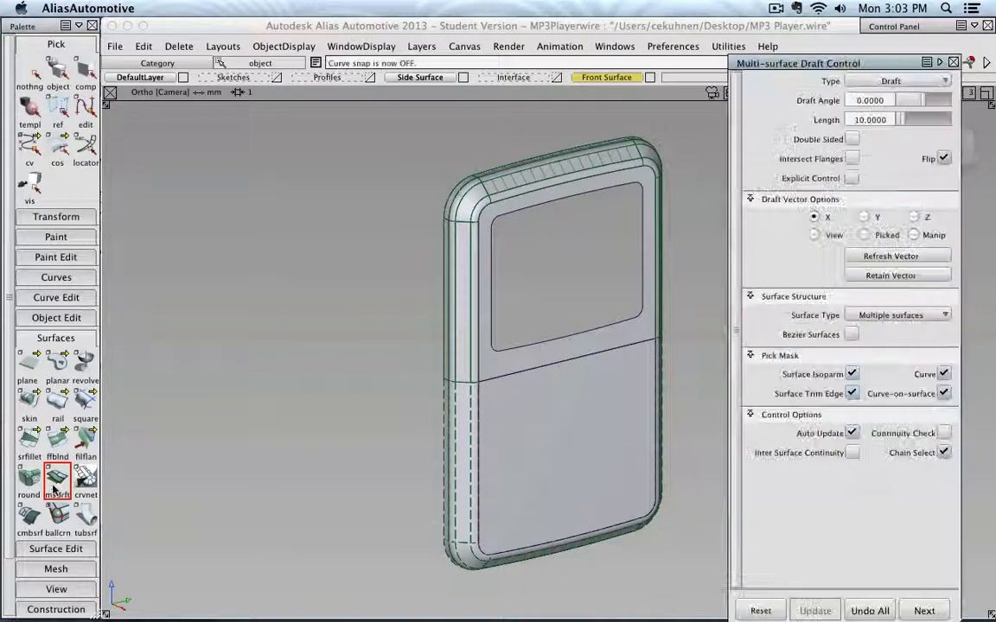
# - Pick the screen opening's edge curve as input for the multi-surface draft
pyautogui.keyDown('alt'); pyautogui.keyDown('shift'); pyautogui.moveTo(594, 266); pyautogui.dragTo(507, 262, button='middle'); pyautogui.keyUp('shift'); pyautogui.keyUp('alt')
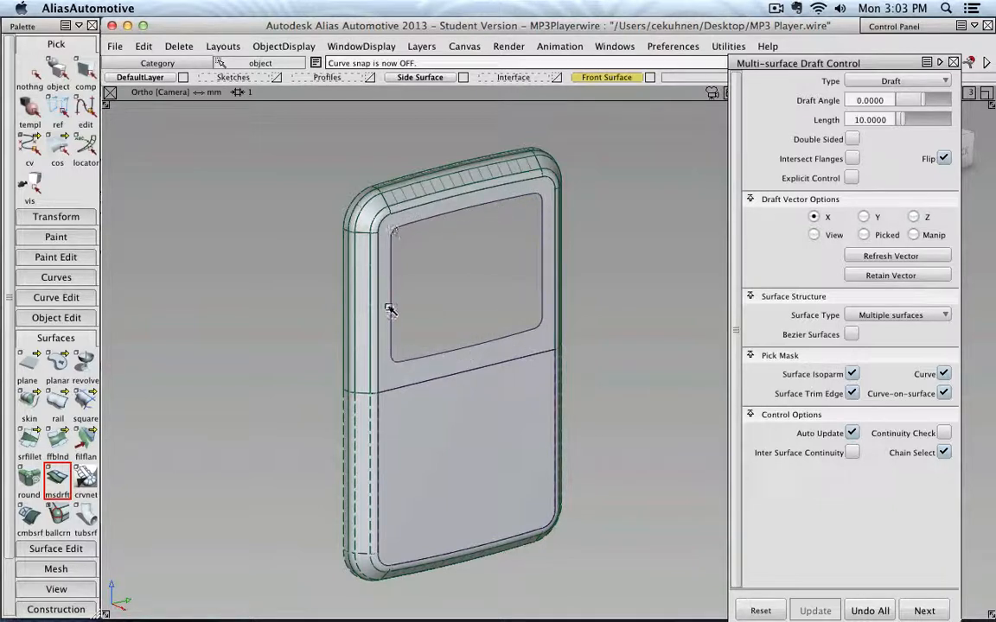
pyautogui.click(540, 259)
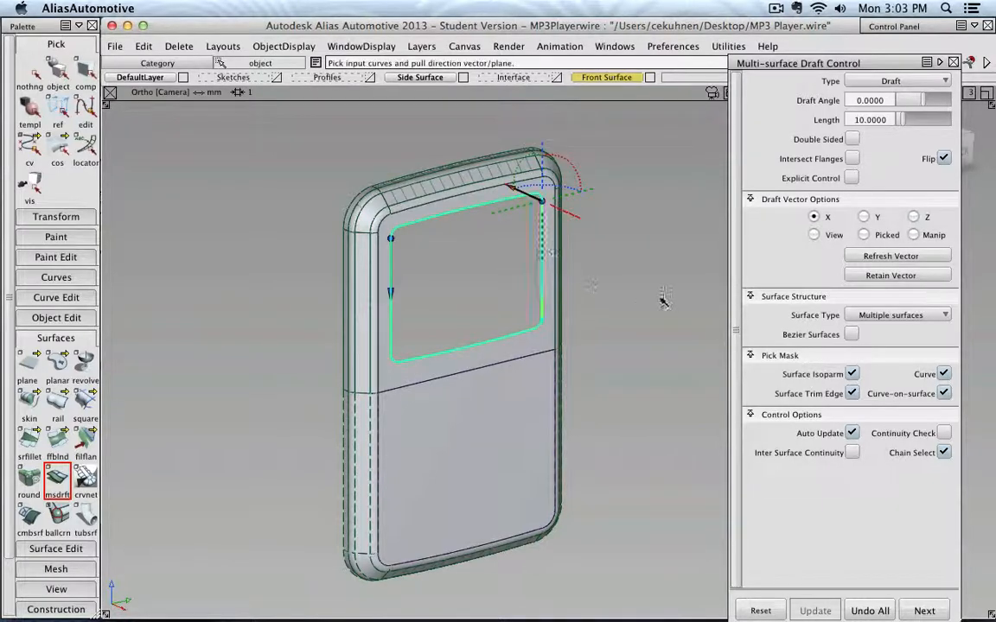
pyautogui.keyDown('alt'); pyautogui.keyDown('shift'); pyautogui.moveTo(576, 272); pyautogui.dragTo(649, 300, button='right'); pyautogui.keyUp('shift'); pyautogui.keyUp('alt')
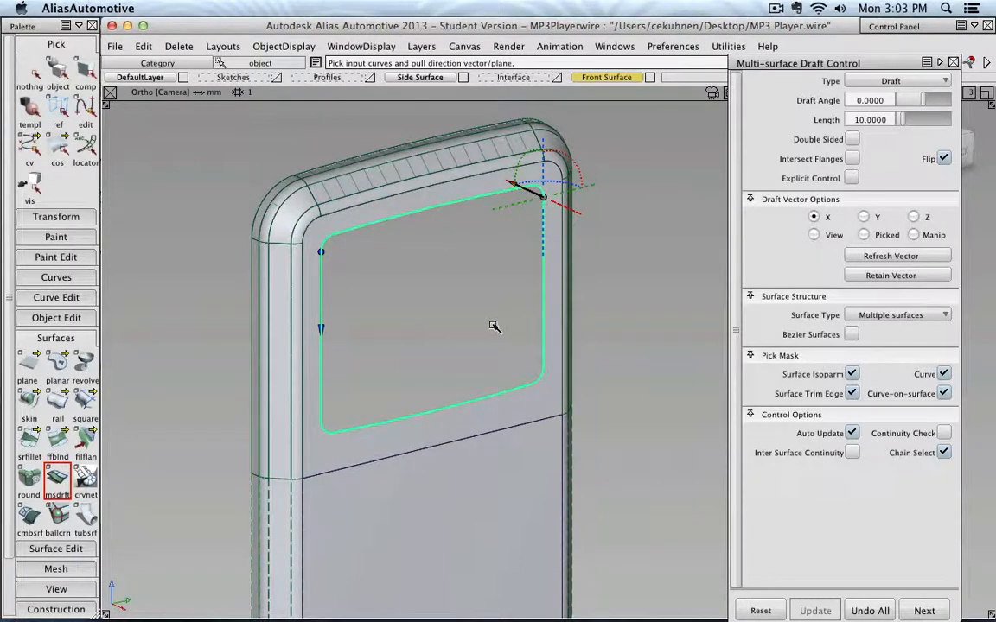
# - Set the multi-surface draft angle to 45 and its length to 1.5, then close the draft controls
pyautogui.click(884, 100)
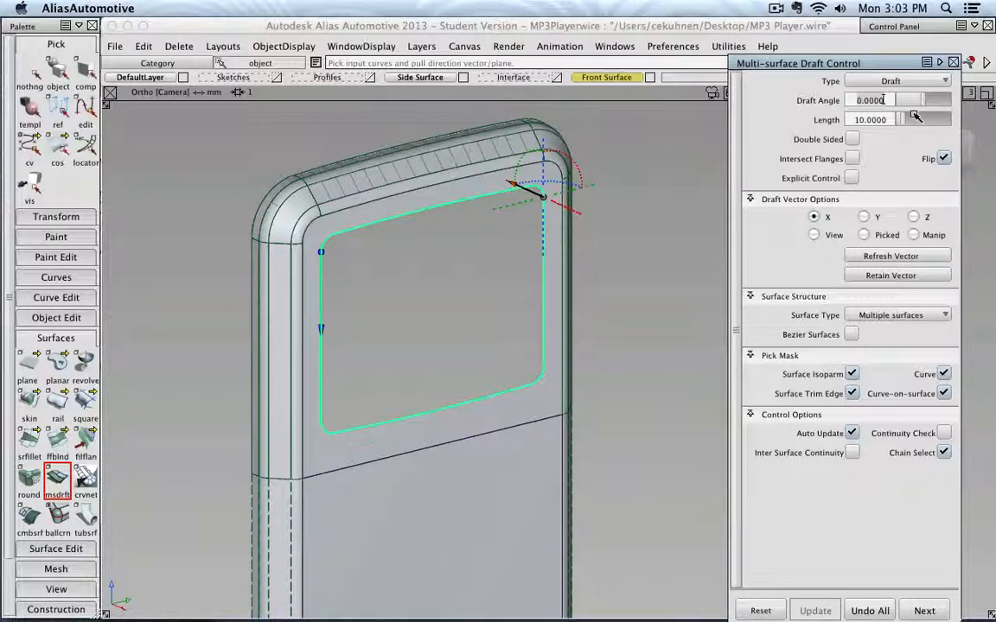
pyautogui.write('45')
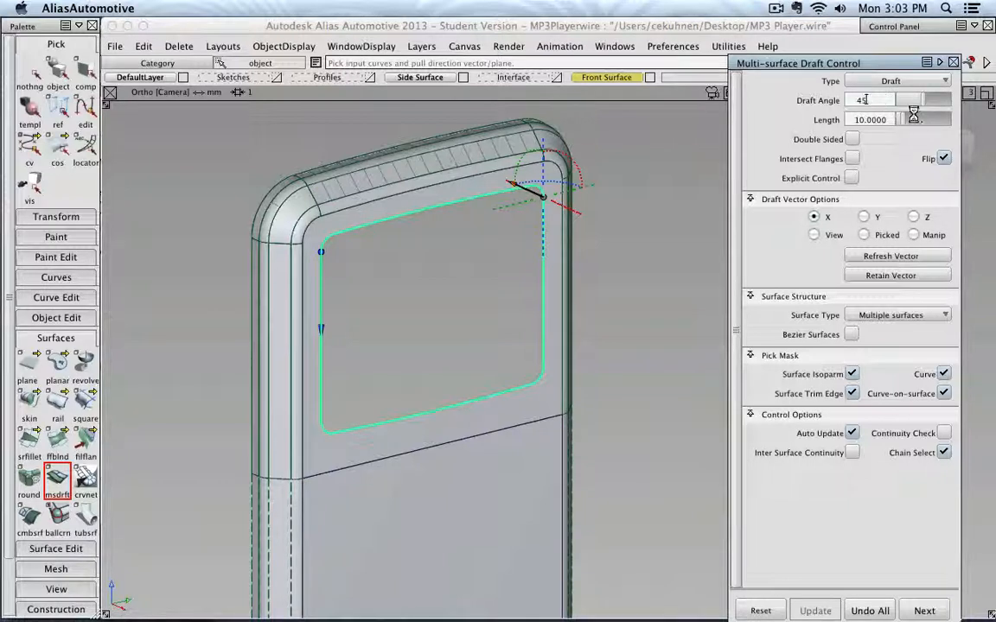
pyautogui.press('Return')
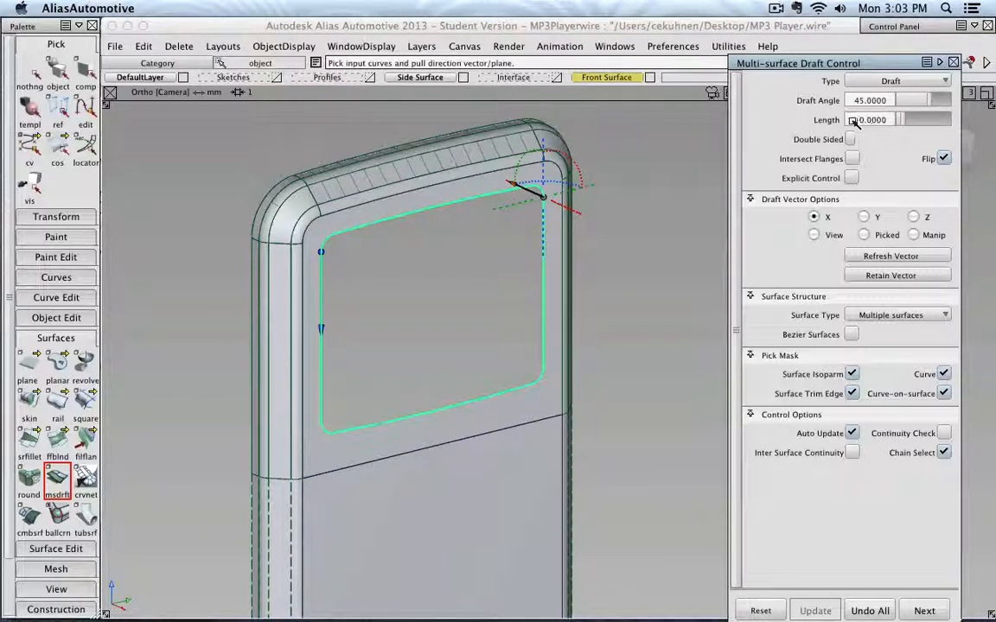
pyautogui.moveTo(854, 120); pyautogui.dragTo(894, 123)
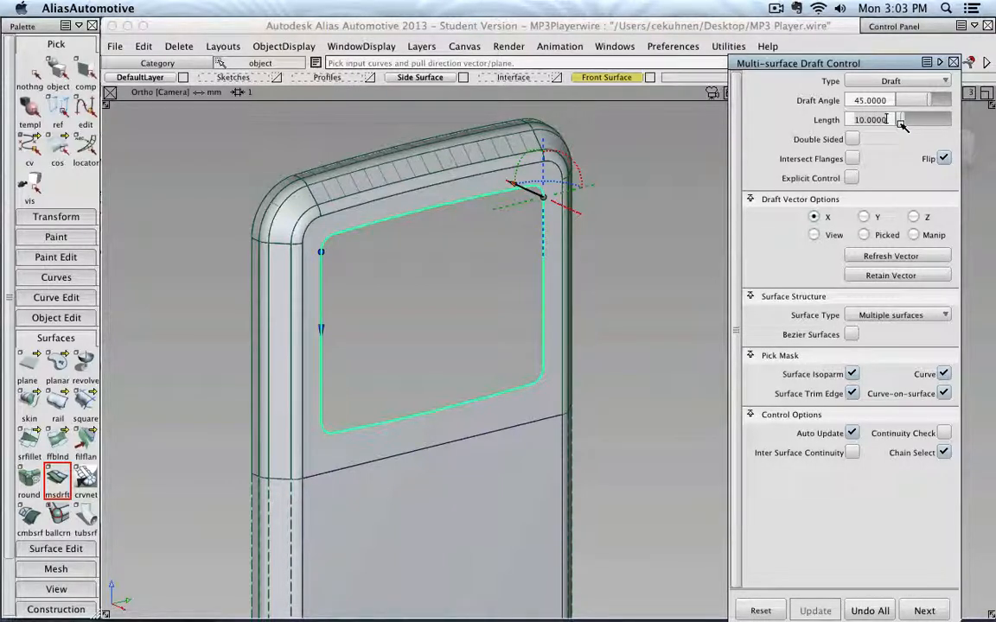
pyautogui.write('1.5')
pyautogui.press('Return')
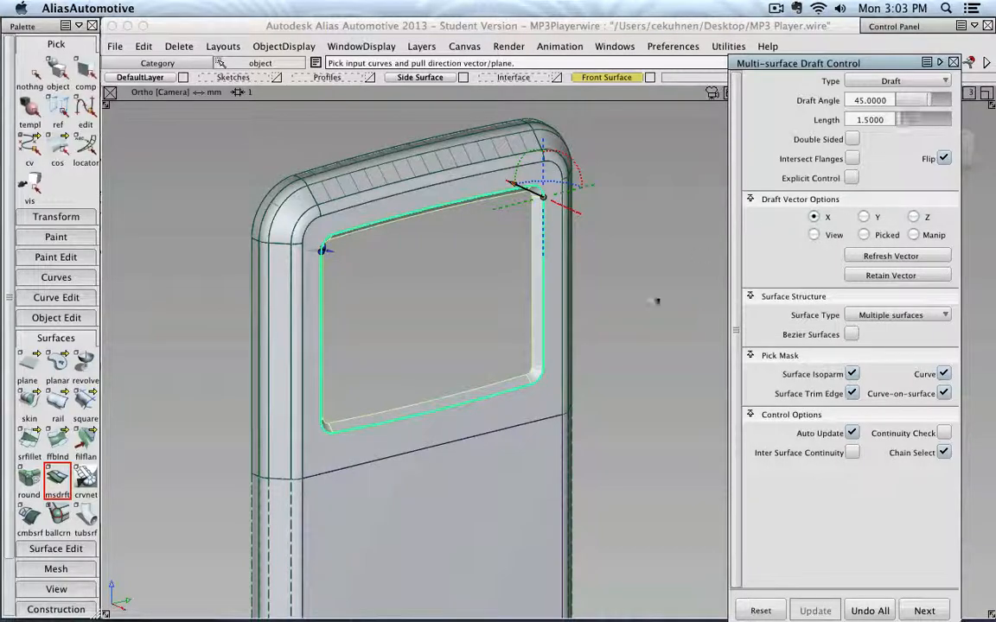
pyautogui.keyDown('alt'); pyautogui.keyDown('shift'); pyautogui.moveTo(631, 371); pyautogui.dragTo(227, 290); pyautogui.keyUp('shift'); pyautogui.keyUp('alt')
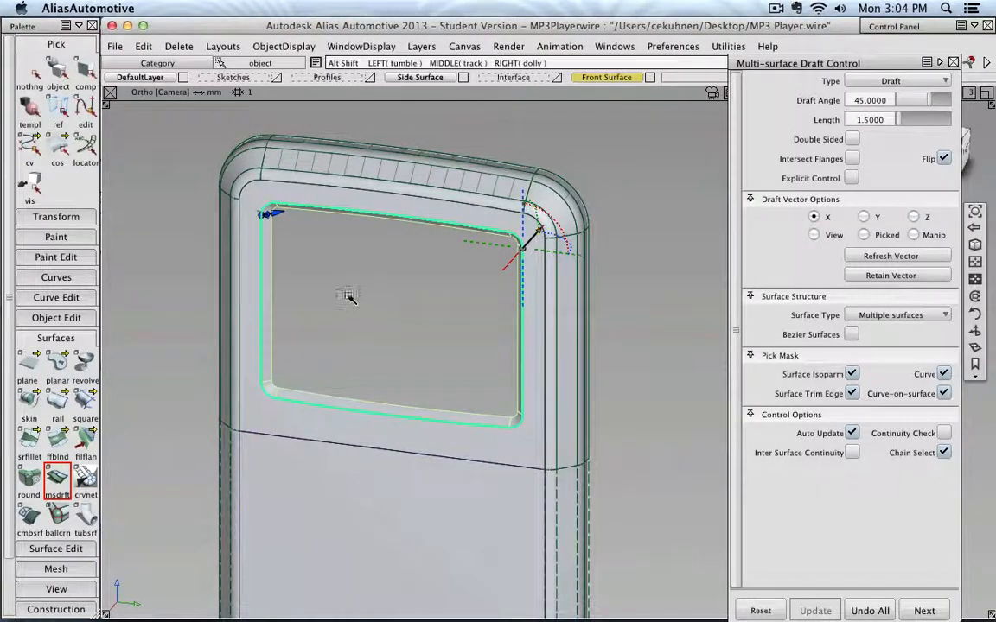
pyautogui.keyDown('alt'); pyautogui.keyDown('shift'); pyautogui.moveTo(349, 295); pyautogui.dragTo(395, 336); pyautogui.keyUp('shift'); pyautogui.keyUp('alt')
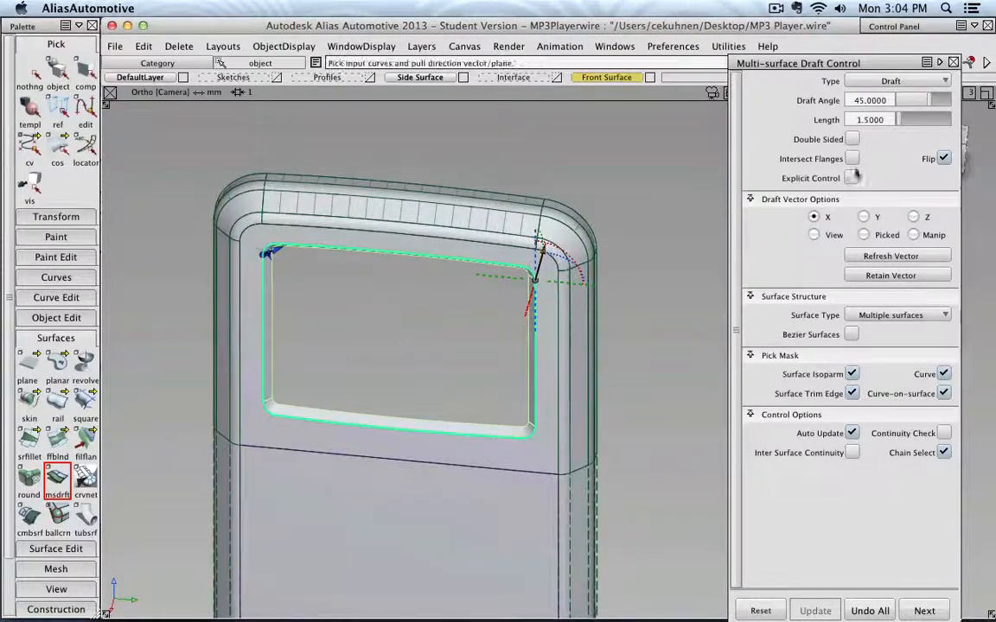
pyautogui.click(937, 64)
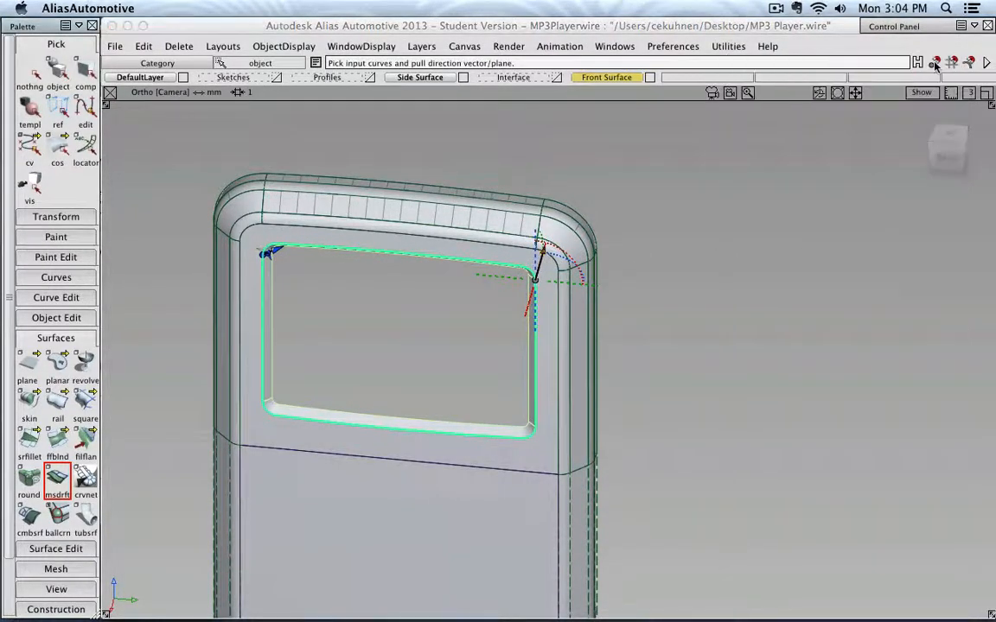
pyautogui.click(57, 72)
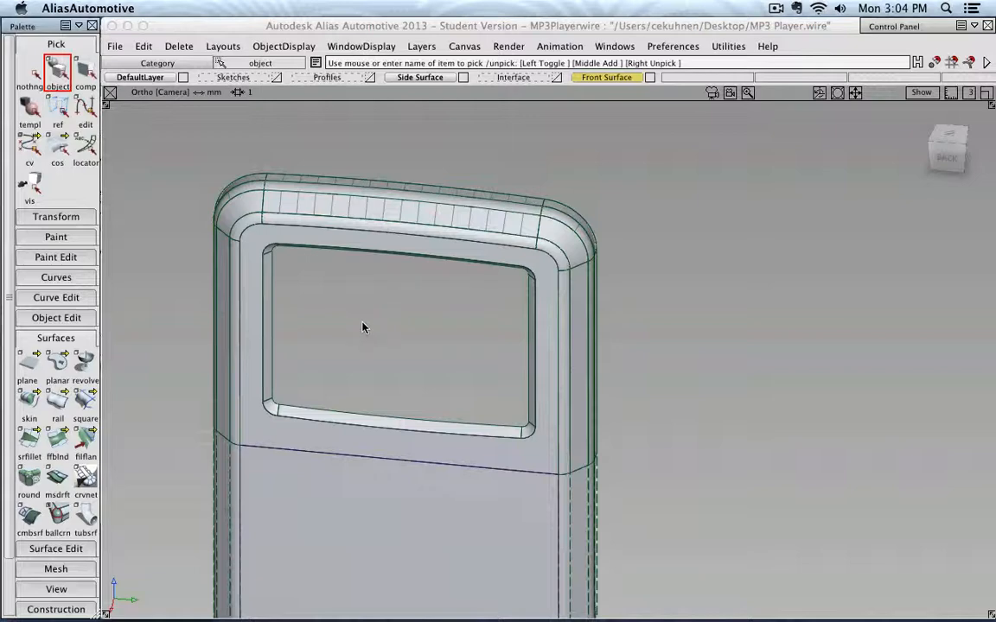
# - Try to build a planar surface from the drafted flange's inner edge curve
pyautogui.keyDown('alt'); pyautogui.keyDown('shift'); pyautogui.moveTo(362, 327); pyautogui.dragTo(335, 271); pyautogui.keyUp('shift'); pyautogui.keyUp('alt')
pyautogui.keyDown('alt'); pyautogui.keyDown('shift'); pyautogui.moveTo(335, 272); pyautogui.dragTo(422, 280, button='middle'); pyautogui.keyUp('shift'); pyautogui.keyUp('alt')
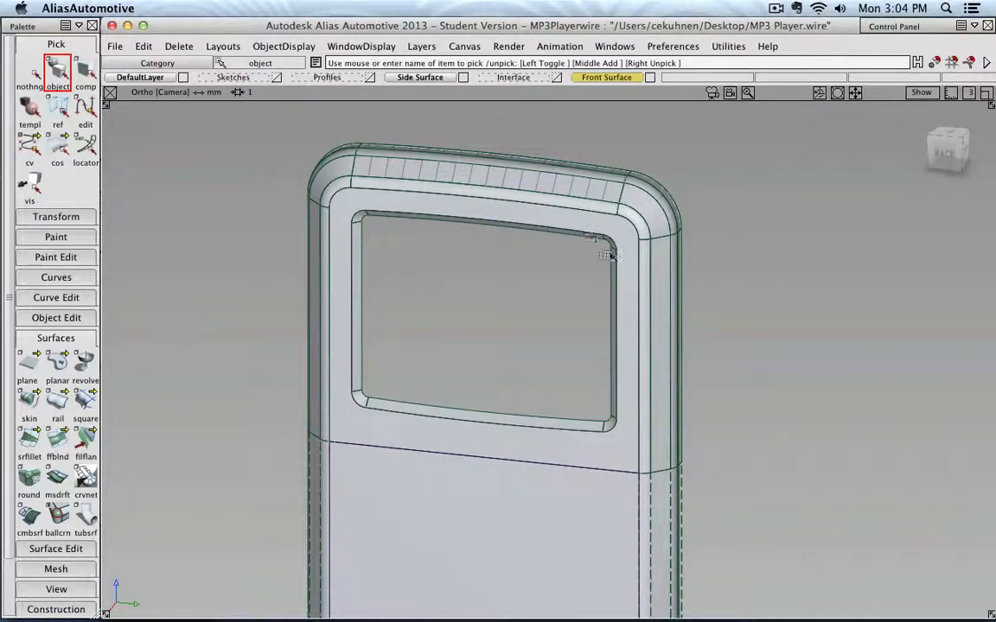
pyautogui.doubleClick(57, 367)
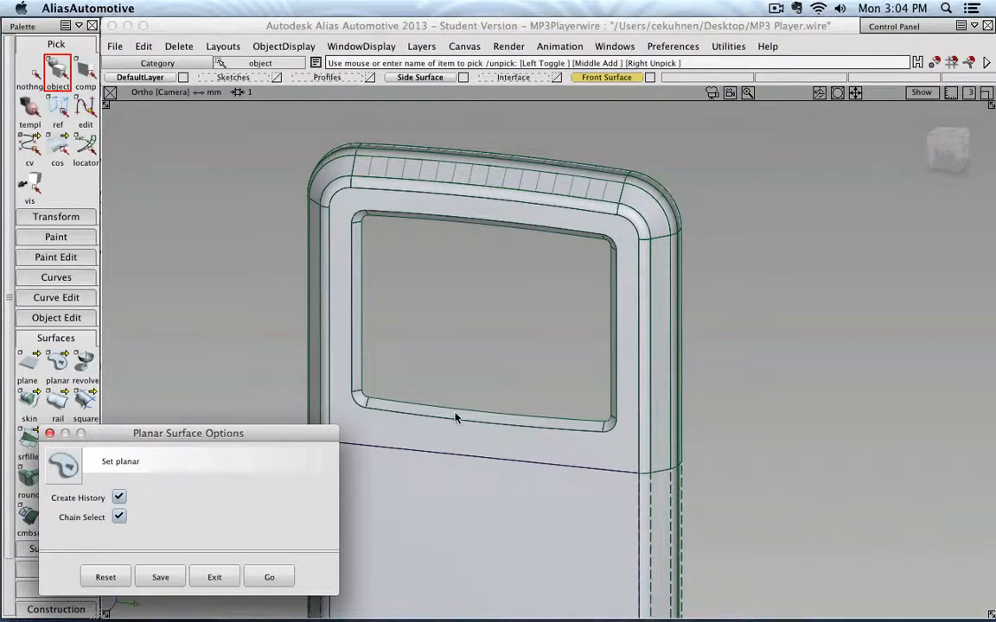
pyautogui.click(268, 577)
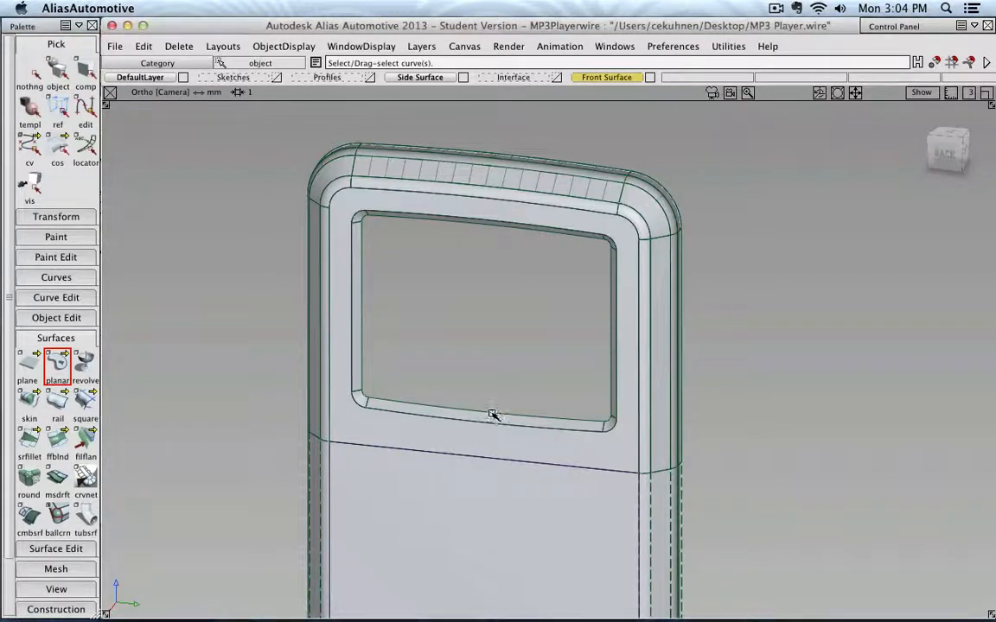
pyautogui.click(492, 417)
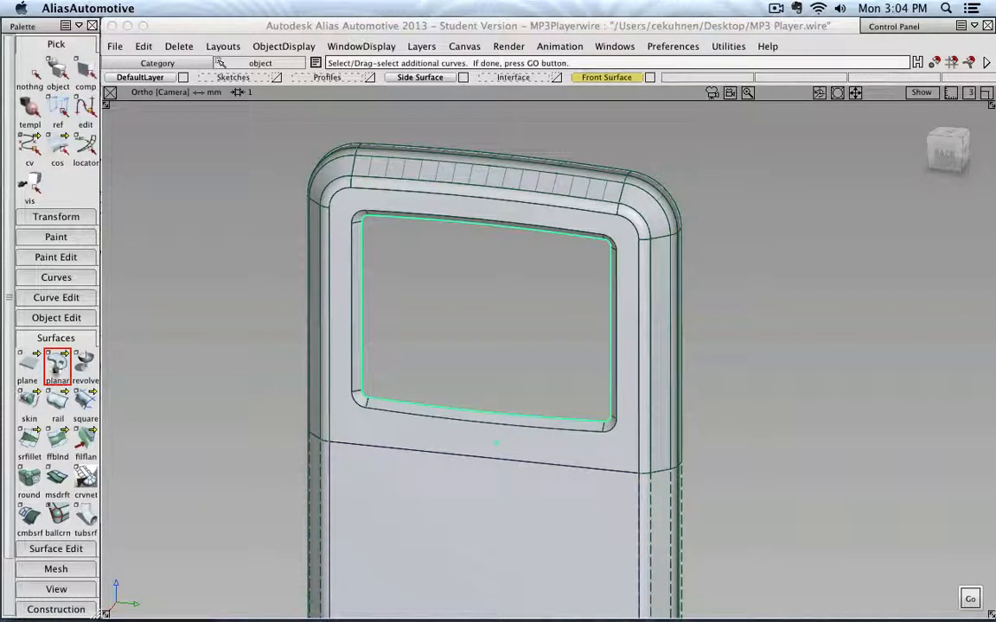
# - Restart the Planar tool and try again to build a surface from the flange's inner edge curve
pyautogui.doubleClick(55, 362)
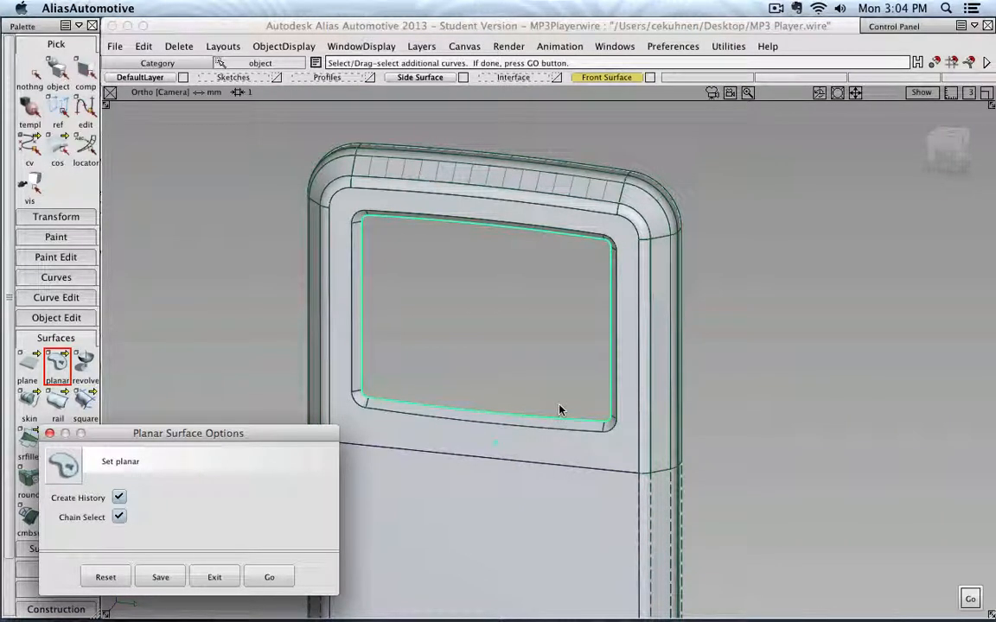
pyautogui.click(49, 433)
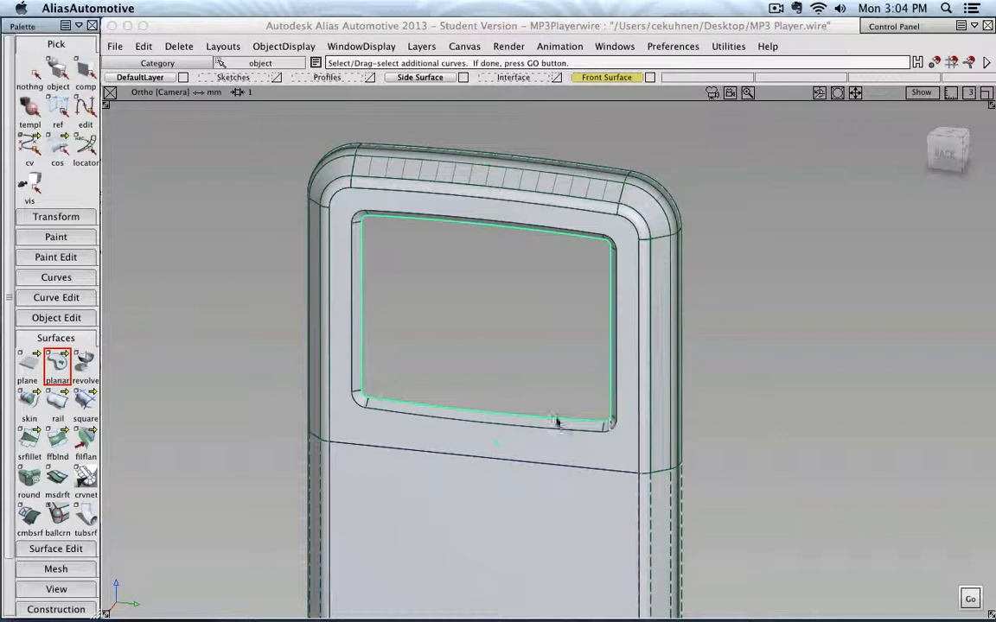
pyautogui.click(52, 73)
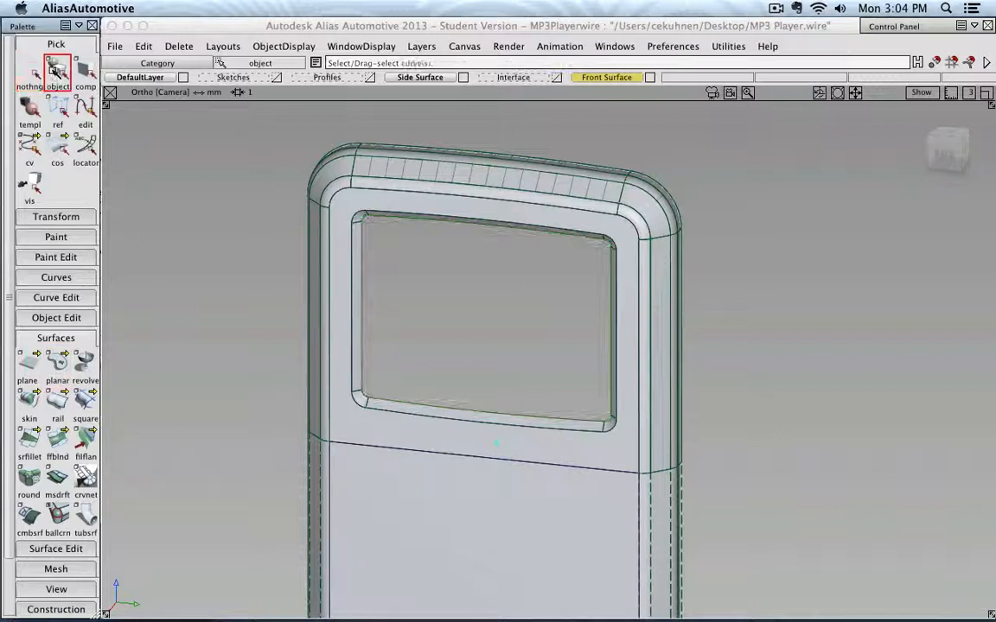
pyautogui.click(60, 365)
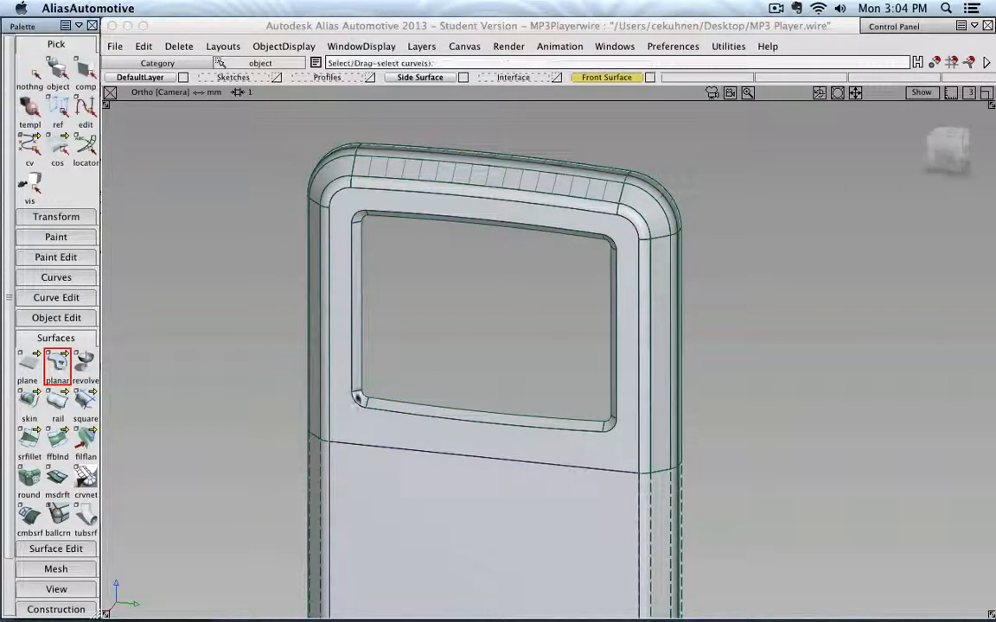
pyautogui.click(468, 416)
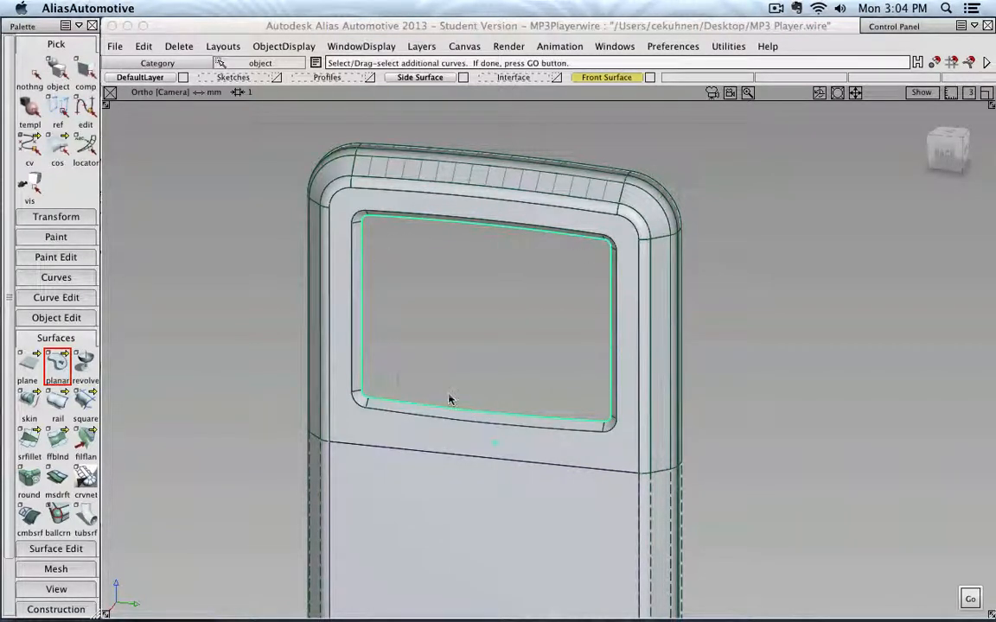
pyautogui.click(965, 592)
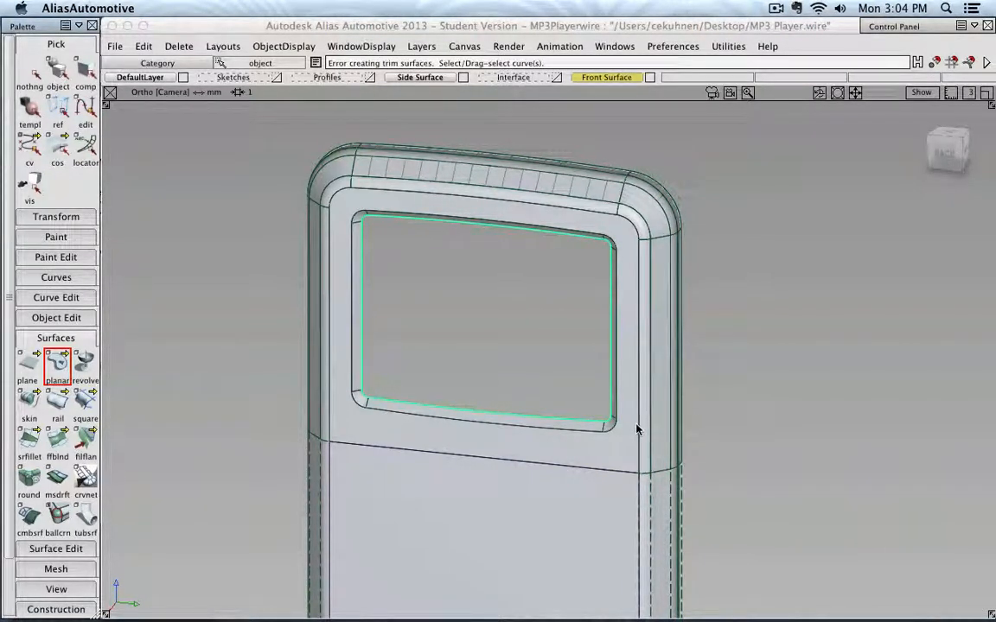
# - Examine the inner edge curve from the top and right views
pyautogui.keyDown('alt'); pyautogui.keyDown('shift'); pyautogui.moveTo(642, 370); pyautogui.dragTo(455, 355); pyautogui.keyUp('shift'); pyautogui.keyUp('alt')
pyautogui.click(952, 144)
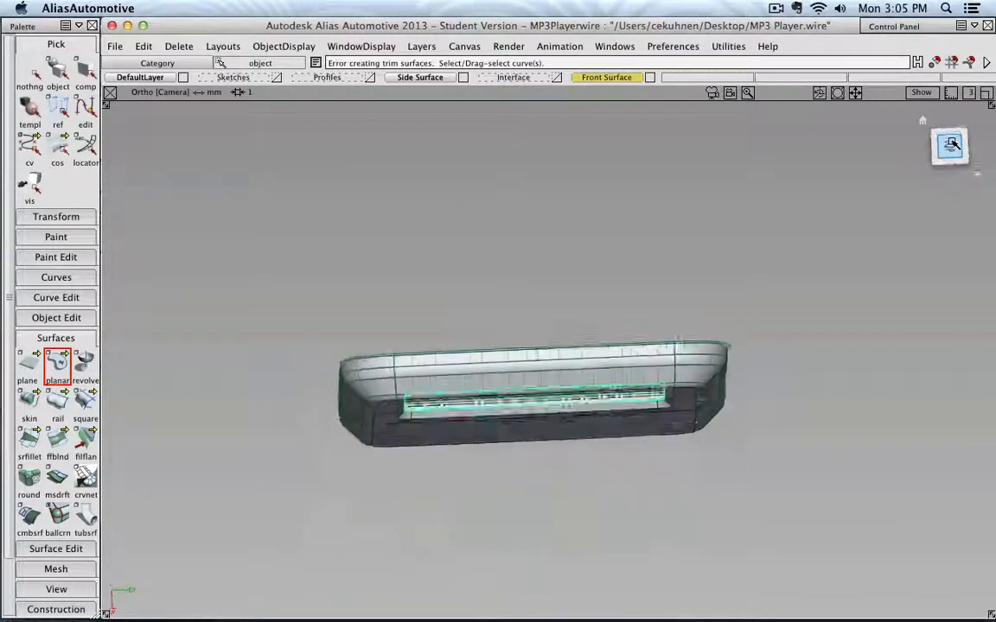
pyautogui.scroll(5, 659, 296)
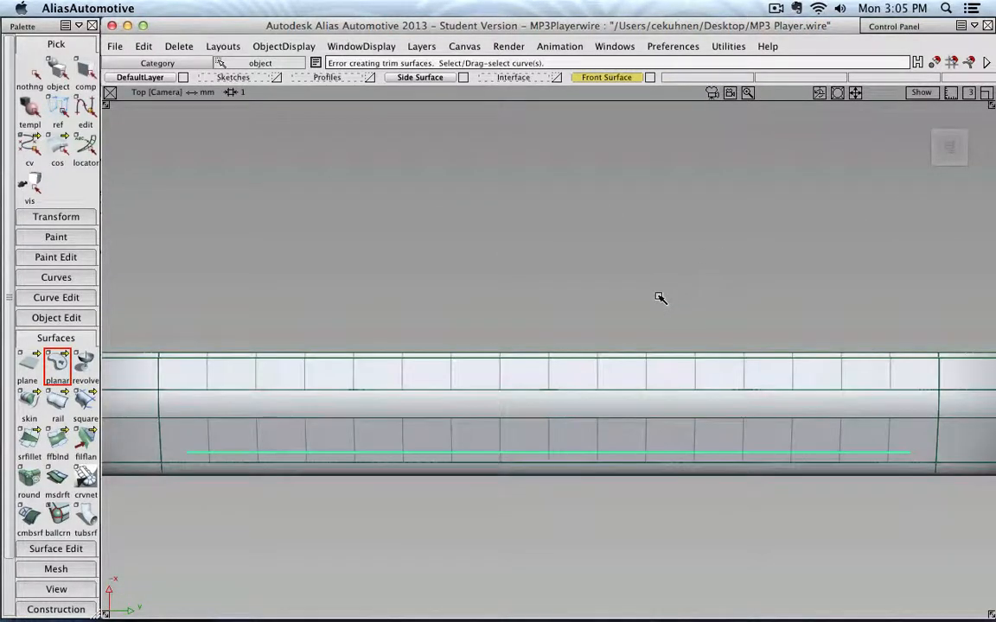
pyautogui.scroll(-5, 659, 296)
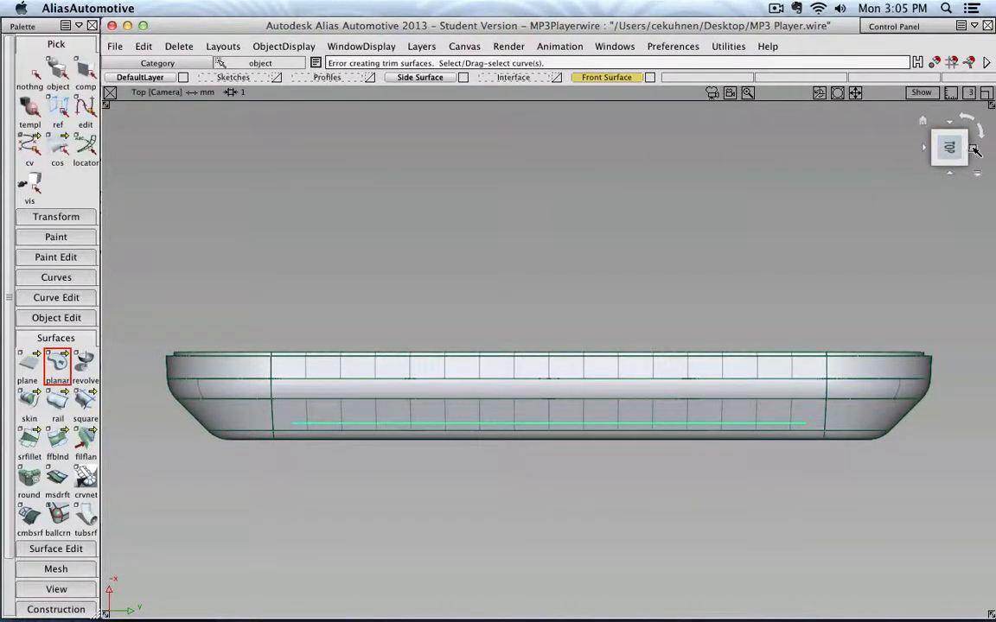
pyautogui.click(973, 150)
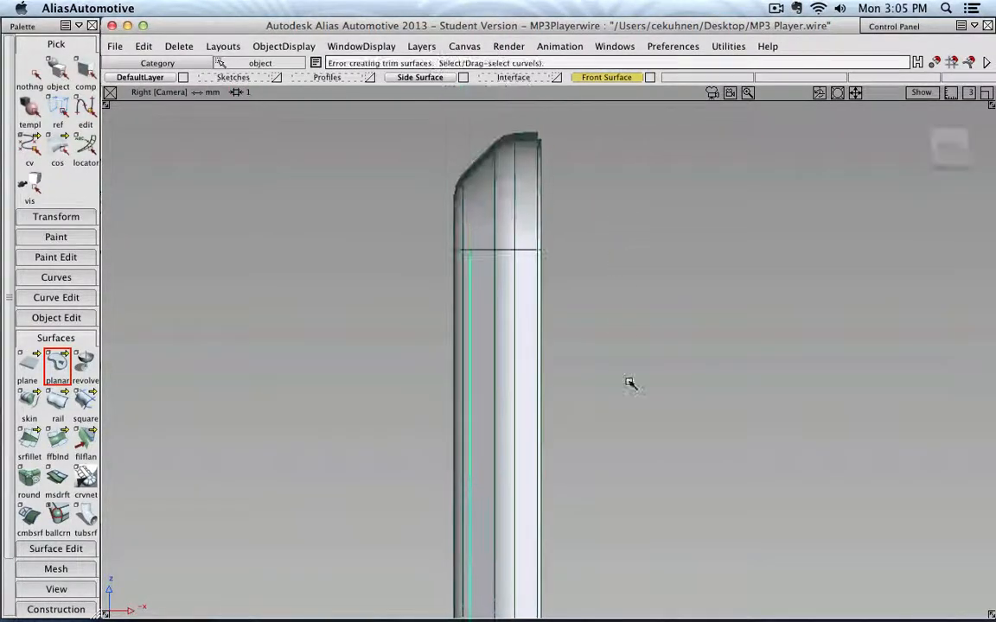
pyautogui.keyDown('alt'); pyautogui.keyDown('shift'); pyautogui.moveTo(614, 339); pyautogui.dragTo(519, 346); pyautogui.keyUp('shift'); pyautogui.keyUp('alt')
# - Try once more to create a planar surface from the inner edge curve
pyautogui.doubleClick(57, 363)
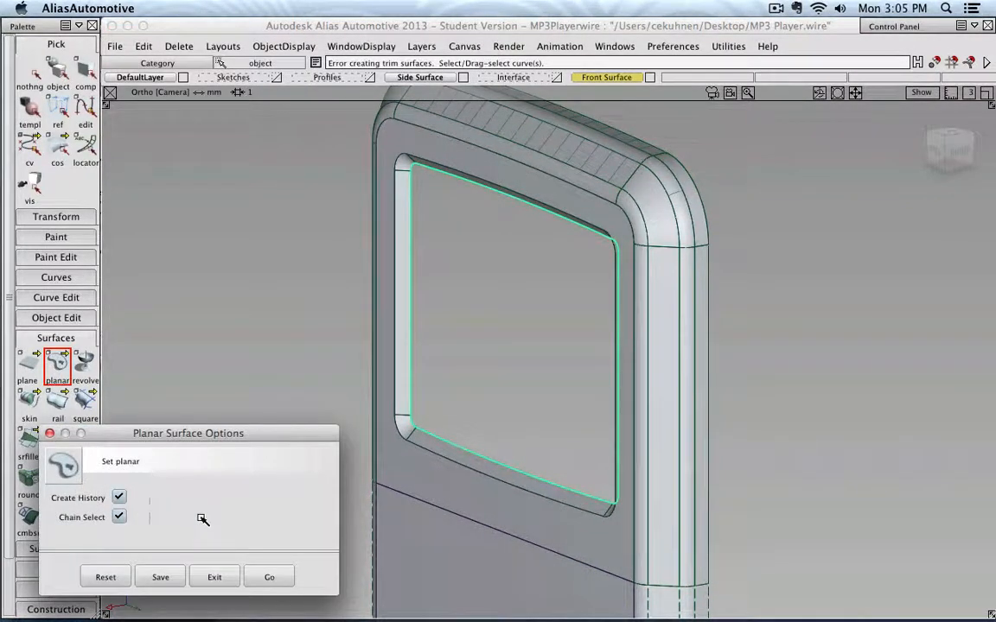
pyautogui.click(271, 576)
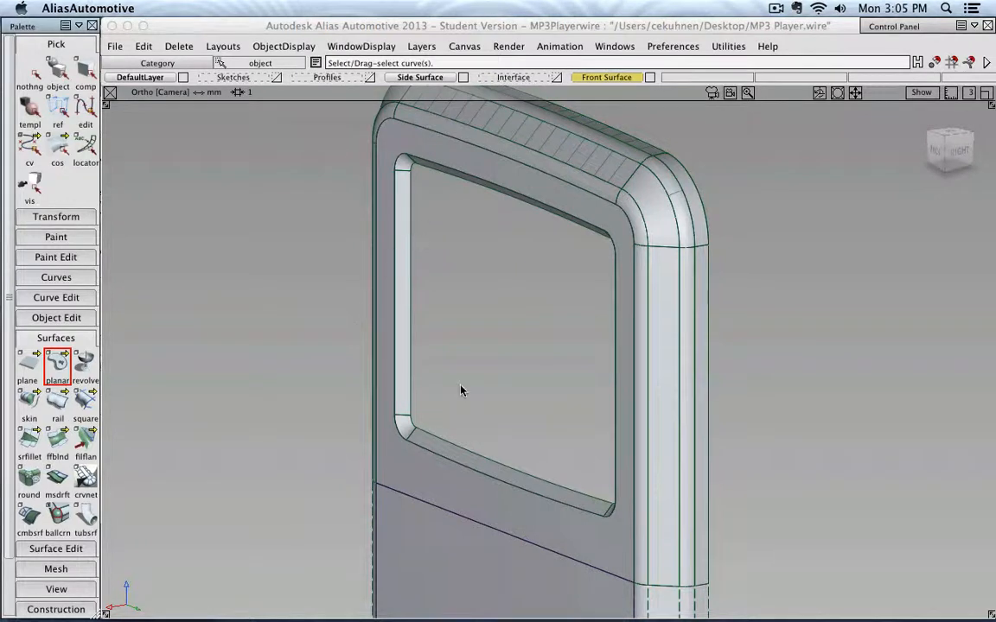
pyautogui.click(466, 451)
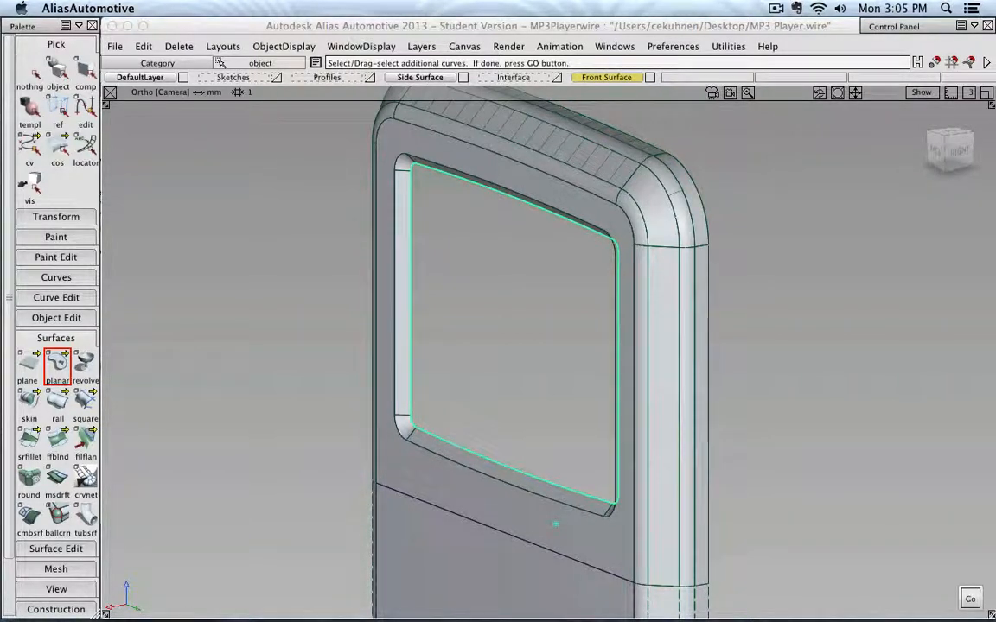
pyautogui.click(970, 599)
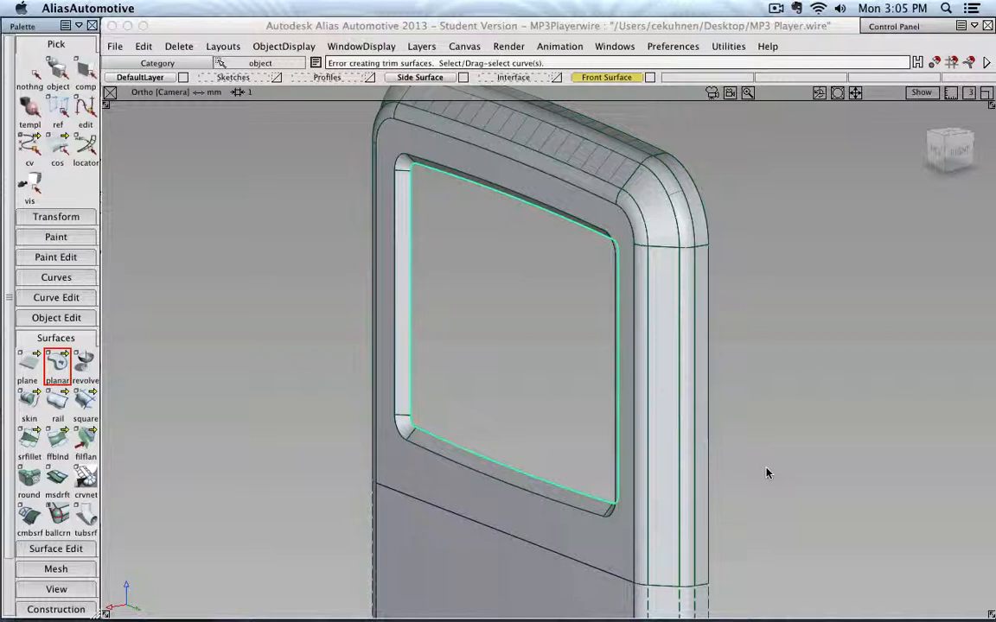
# - Examine the inner edge curve closely in the right side view
pyautogui.scroll(-3, 778, 437)
pyautogui.keyDown('alt'); pyautogui.keyDown('shift'); pyautogui.moveTo(516, 451); pyautogui.dragTo(731, 446); pyautogui.keyUp('shift'); pyautogui.keyUp('alt')
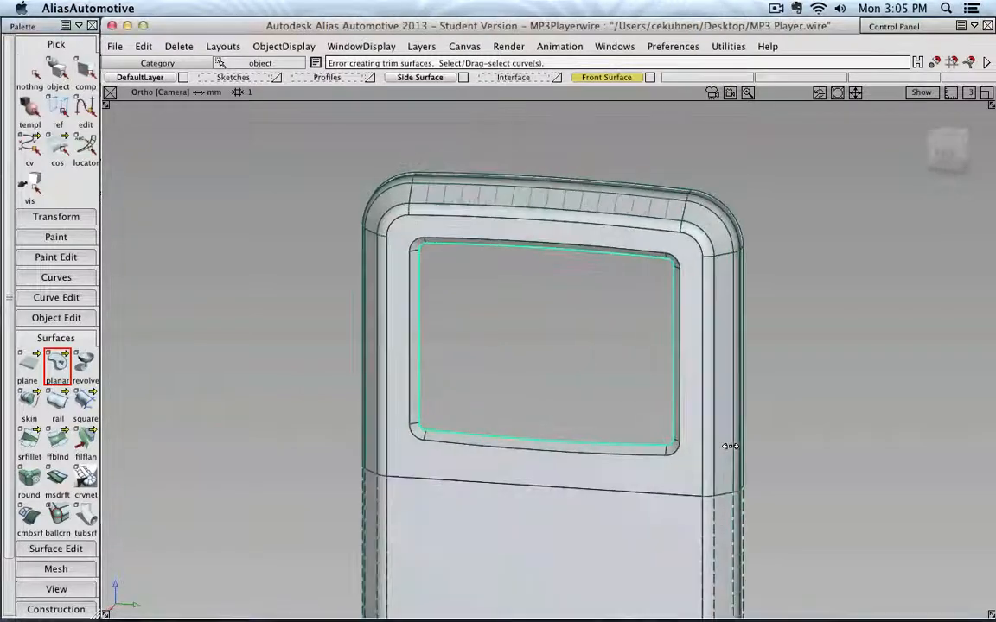
pyautogui.keyDown('alt'); pyautogui.keyDown('shift'); pyautogui.moveTo(506, 300); pyautogui.dragTo(393, 437, button='middle'); pyautogui.keyUp('shift'); pyautogui.keyUp('alt')
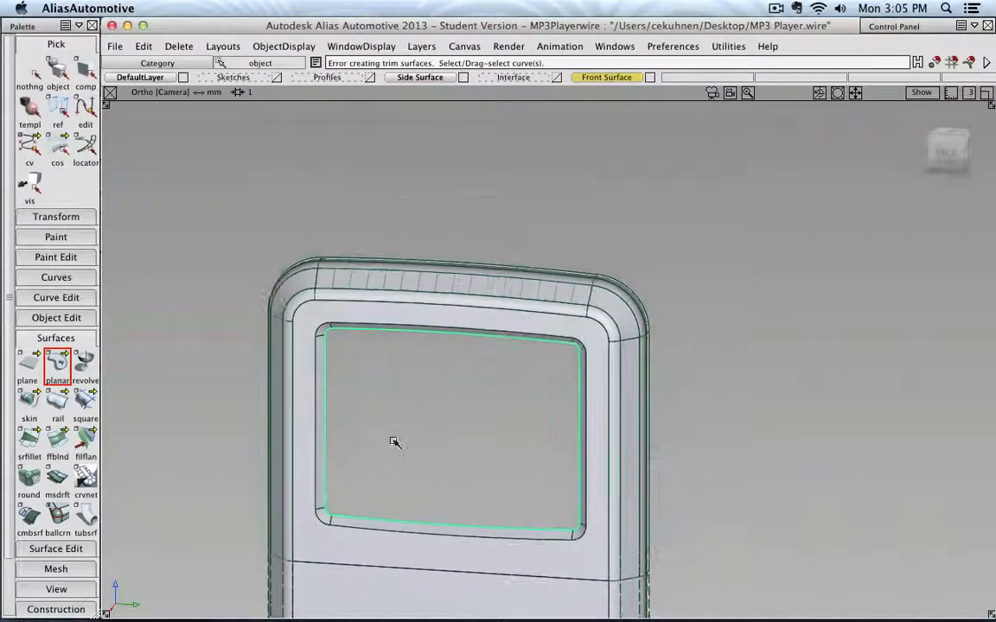
pyautogui.click(974, 147)
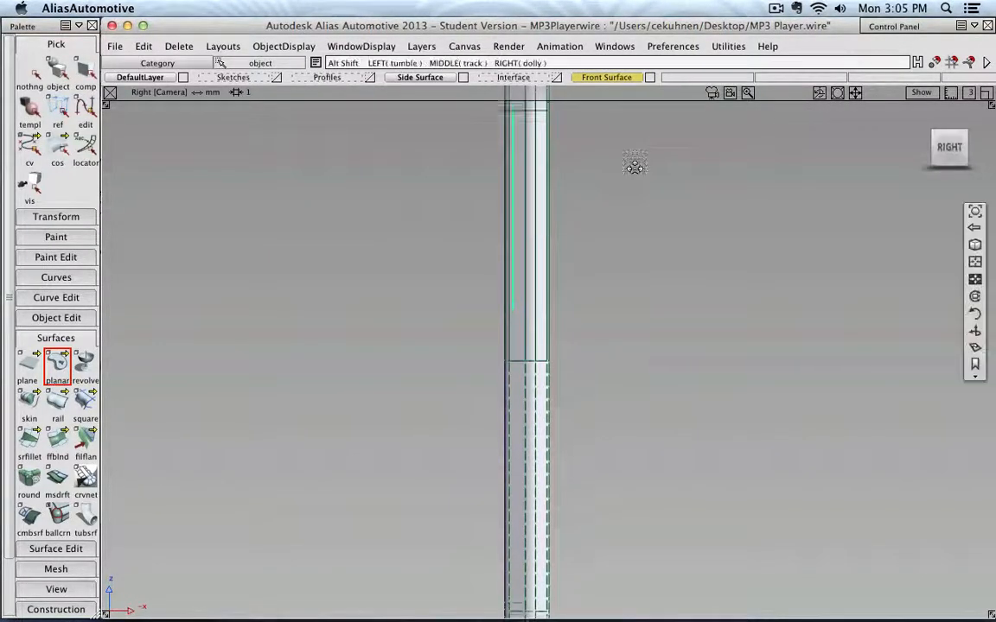
pyautogui.keyDown('alt'); pyautogui.keyDown('shift'); pyautogui.moveTo(515, 112); pyautogui.dragTo(506, 331, button='middle'); pyautogui.keyUp('shift'); pyautogui.keyUp('alt')
pyautogui.scroll(5, 493, 331)
pyautogui.keyDown('alt'); pyautogui.keyDown('shift'); pyautogui.moveTo(429, 345); pyautogui.dragTo(553, 328, button='middle'); pyautogui.keyUp('shift'); pyautogui.keyUp('alt')
pyautogui.scroll(5, 570, 322)
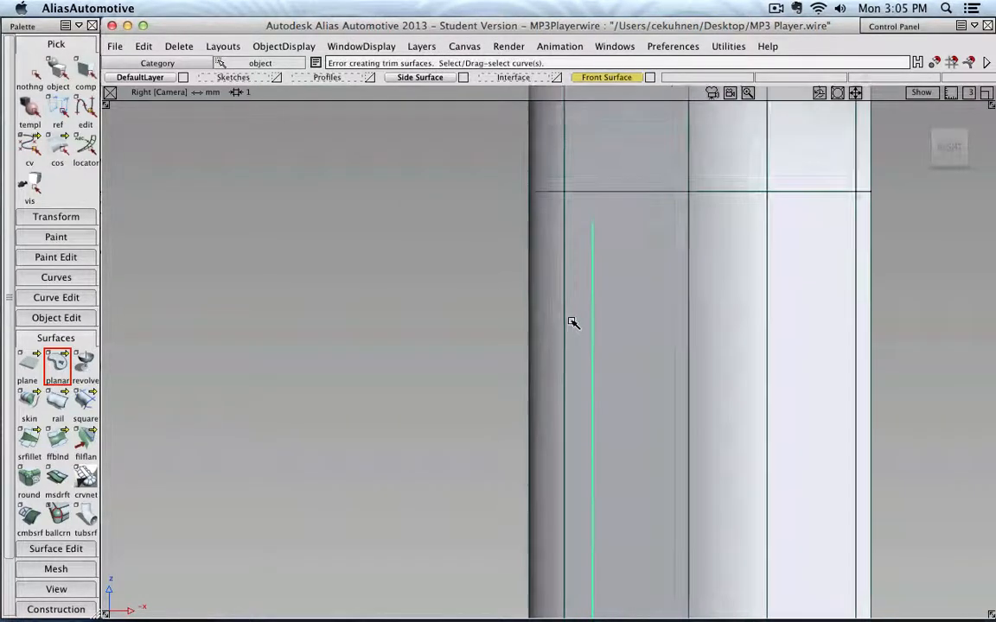
pyautogui.keyDown('alt'); pyautogui.keyDown('shift'); pyautogui.moveTo(626, 298); pyautogui.dragTo(582, 367, button='middle'); pyautogui.keyUp('shift'); pyautogui.keyUp('alt')
pyautogui.scroll(4, 579, 362)
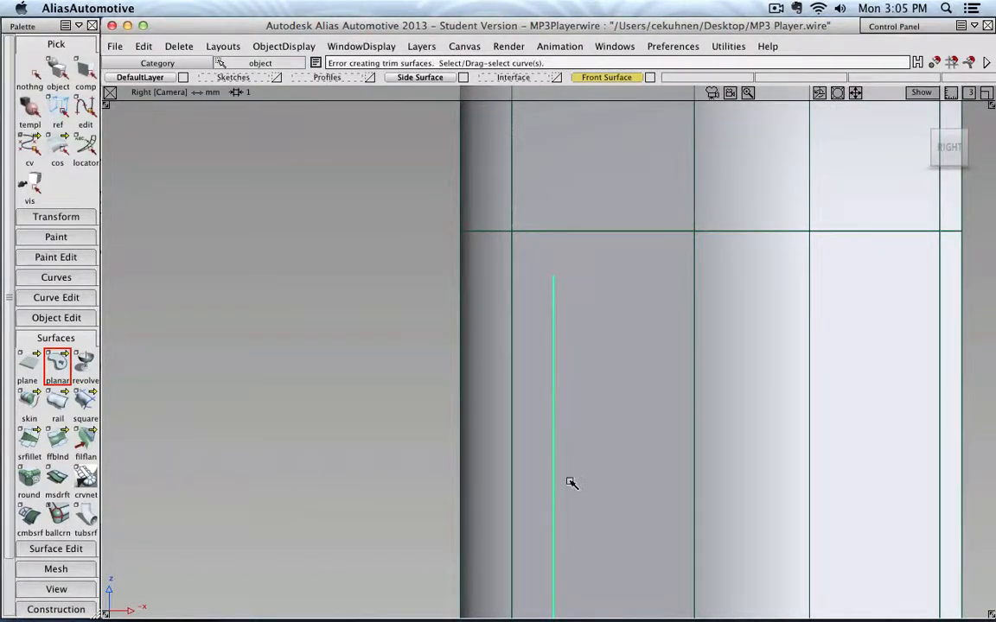
# - Place a plane at the centre of the screen opening and move it to height 19 mm
pyautogui.keyDown('alt'); pyautogui.keyDown('shift'); pyautogui.moveTo(572, 482); pyautogui.dragTo(586, 369); pyautogui.keyUp('shift'); pyautogui.keyUp('alt')
pyautogui.scroll(-3, 679, 462)
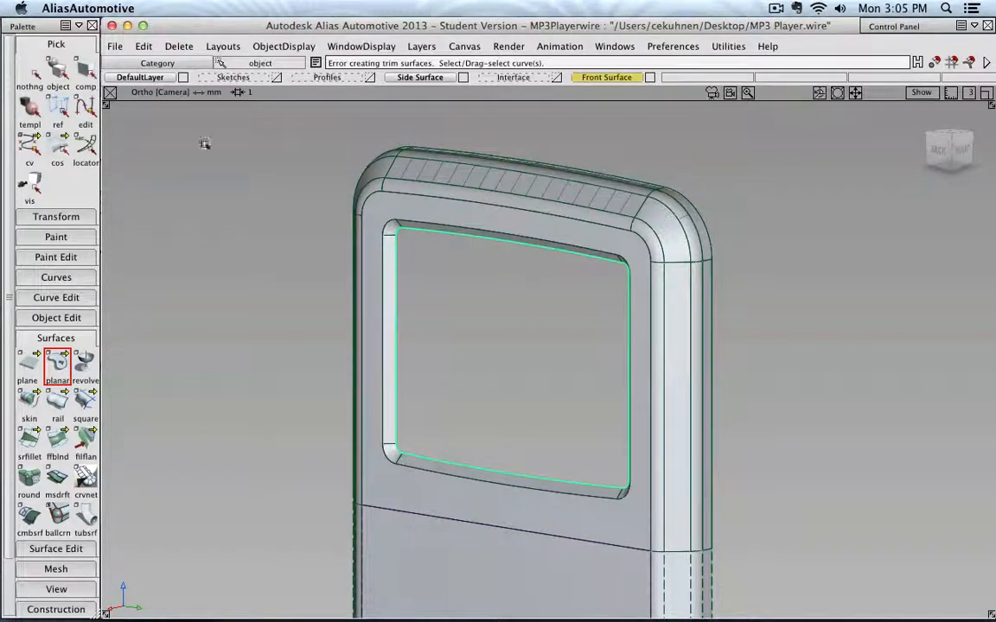
pyautogui.click(33, 71)
pyautogui.click(56, 71)
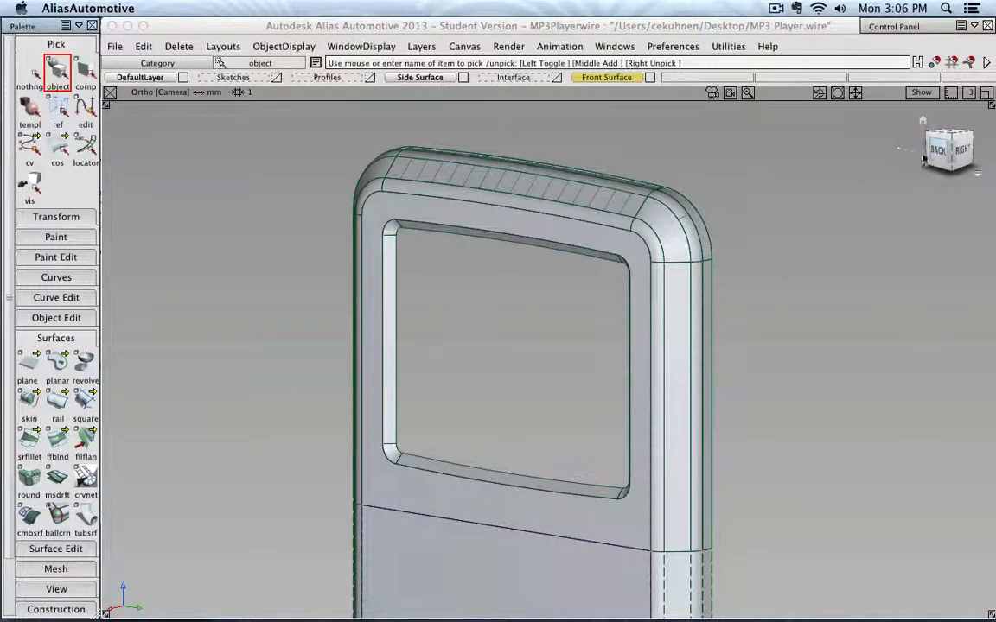
pyautogui.click(937, 151)
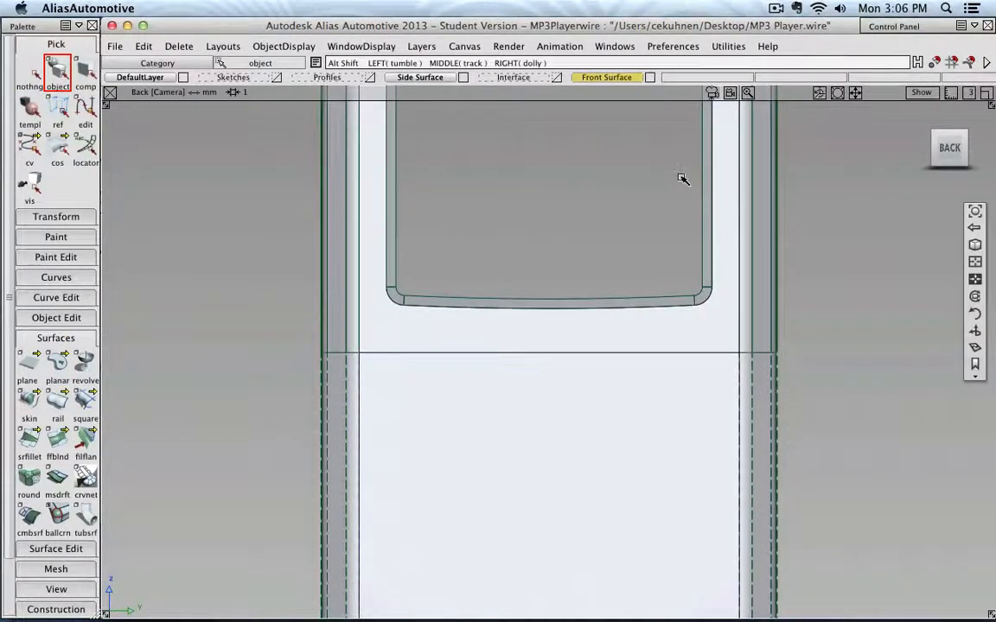
pyautogui.keyDown('alt'); pyautogui.keyDown('shift'); pyautogui.moveTo(682, 177); pyautogui.dragTo(661, 380, button='middle'); pyautogui.keyUp('shift'); pyautogui.keyUp('alt')
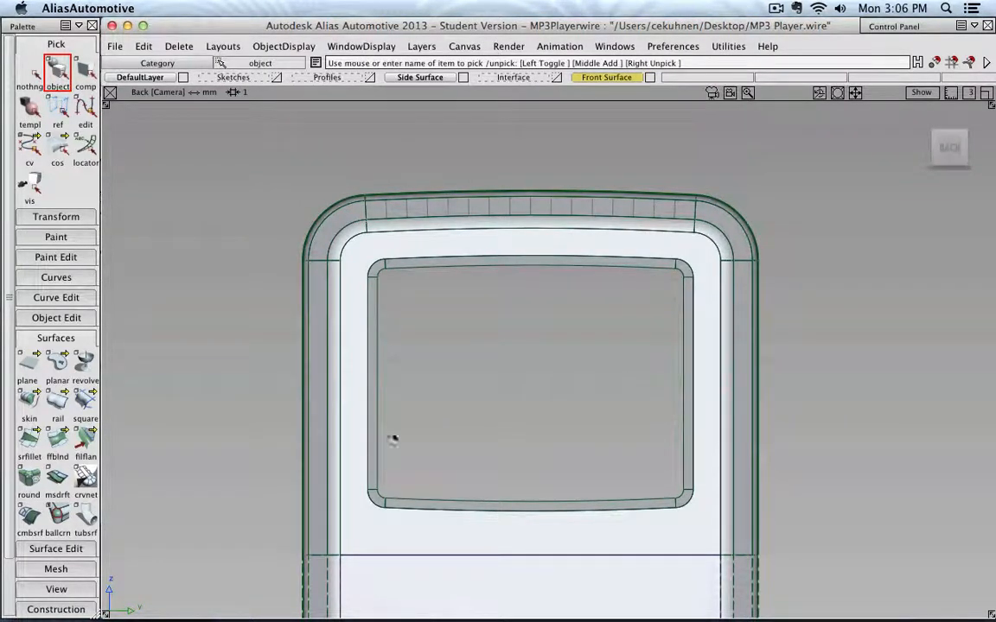
pyautogui.click(26, 377)
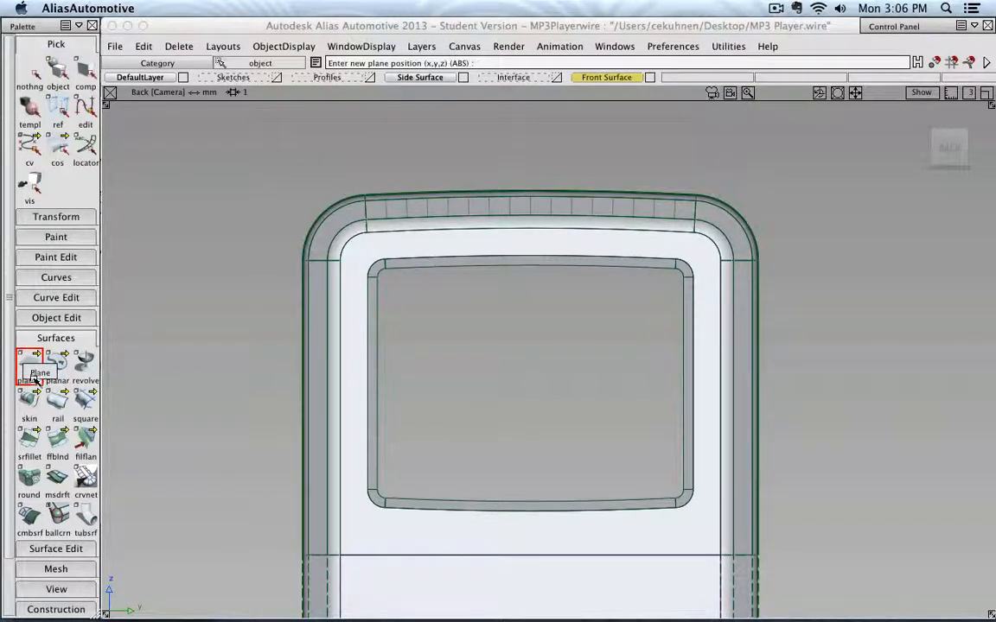
pyautogui.click(531, 353)
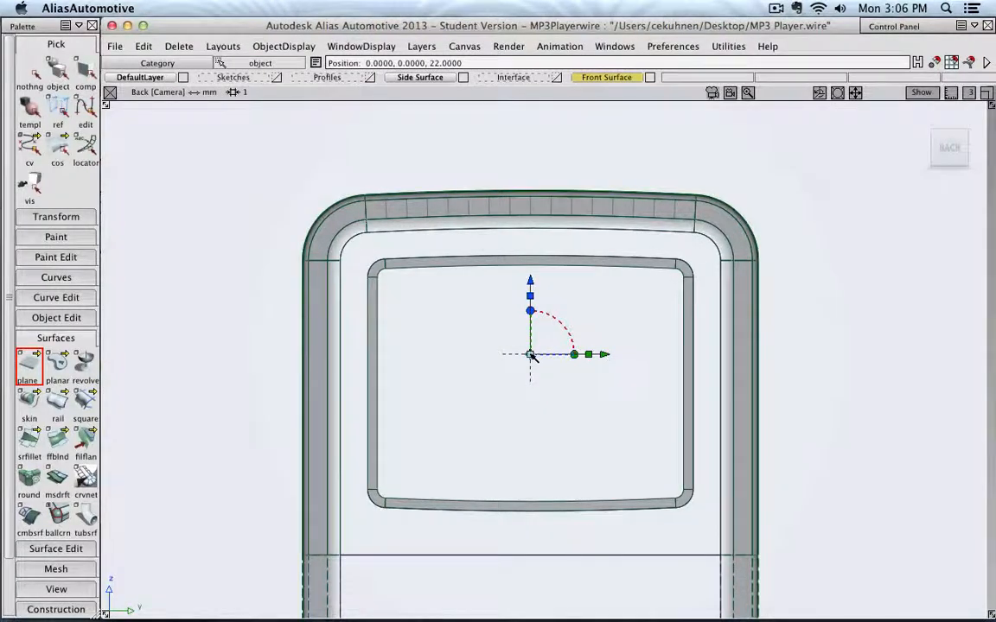
pyautogui.moveTo(530, 356); pyautogui.dragTo(531, 384)
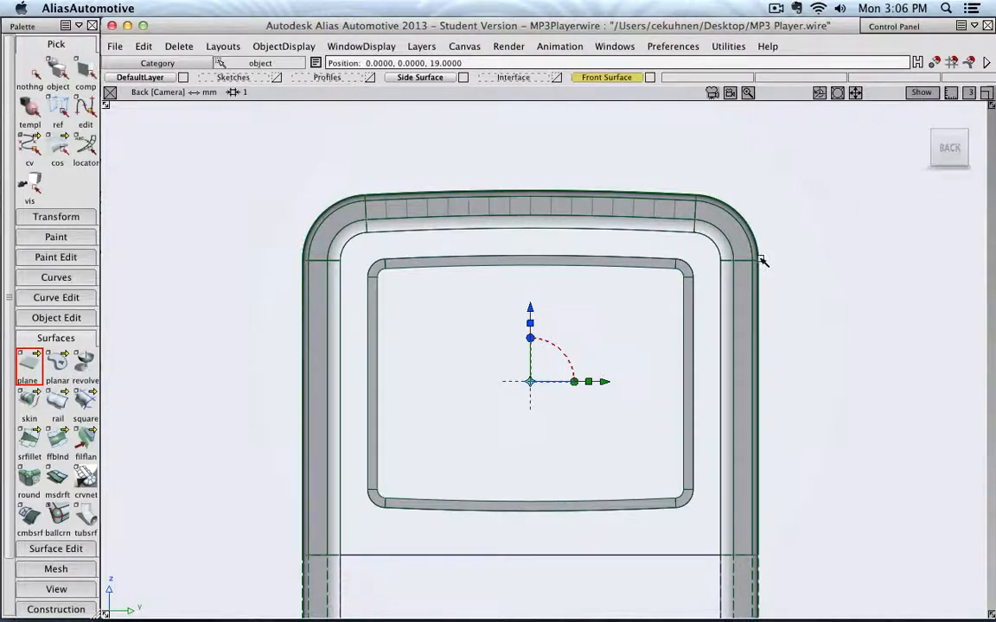
# - Show the grid and scale the plane non-proportionally to about 36.7 by 28.8 so it covers the screen opening
pyautogui.keyDown('ctrl'); pyautogui.keyDown('shift'); pyautogui.moveTo(760, 258); pyautogui.dragTo(803, 262, button='right'); pyautogui.keyUp('shift'); pyautogui.keyUp('ctrl')
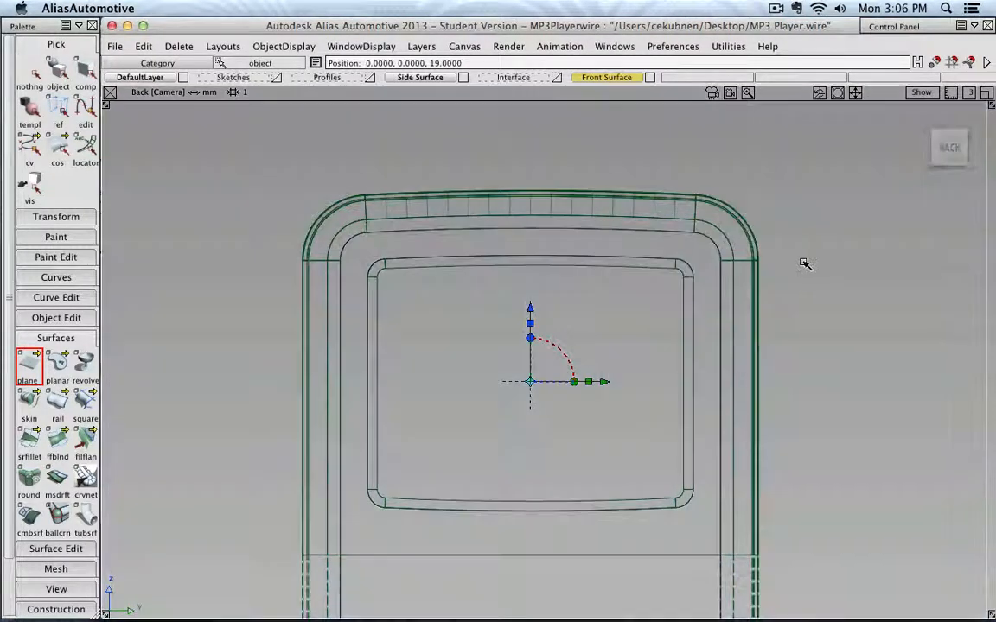
pyautogui.click(921, 92)
pyautogui.click(892, 188)
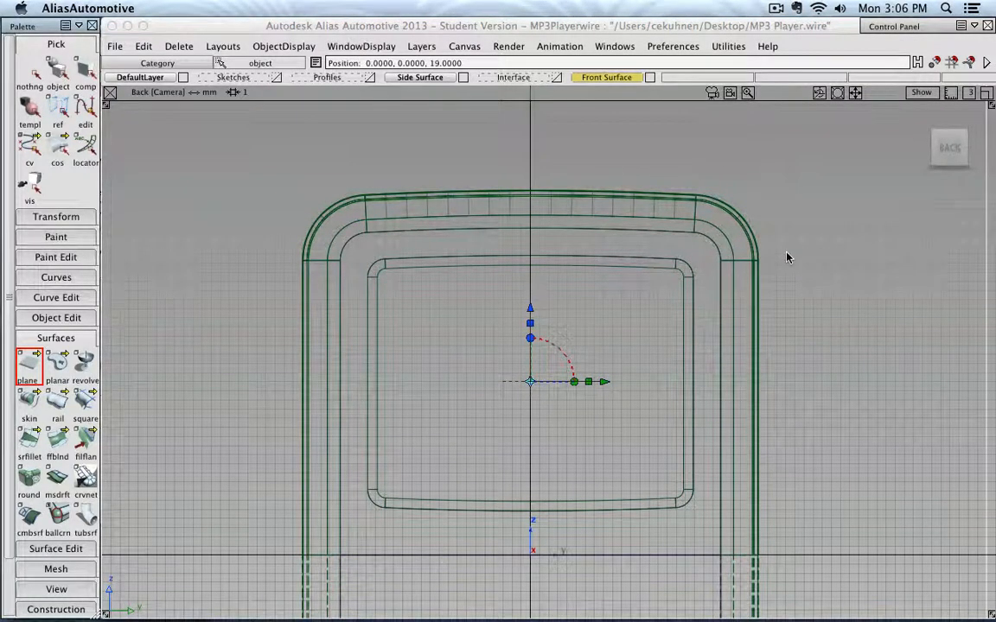
pyautogui.click(587, 384)
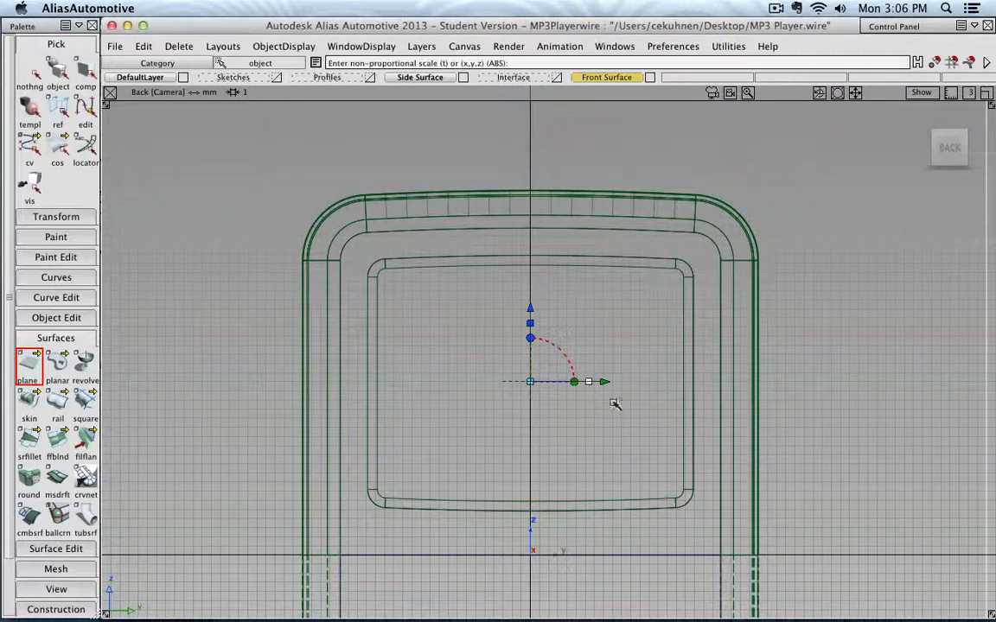
pyautogui.click(531, 383)
pyautogui.moveTo(529, 383); pyautogui.dragTo(469, 450)
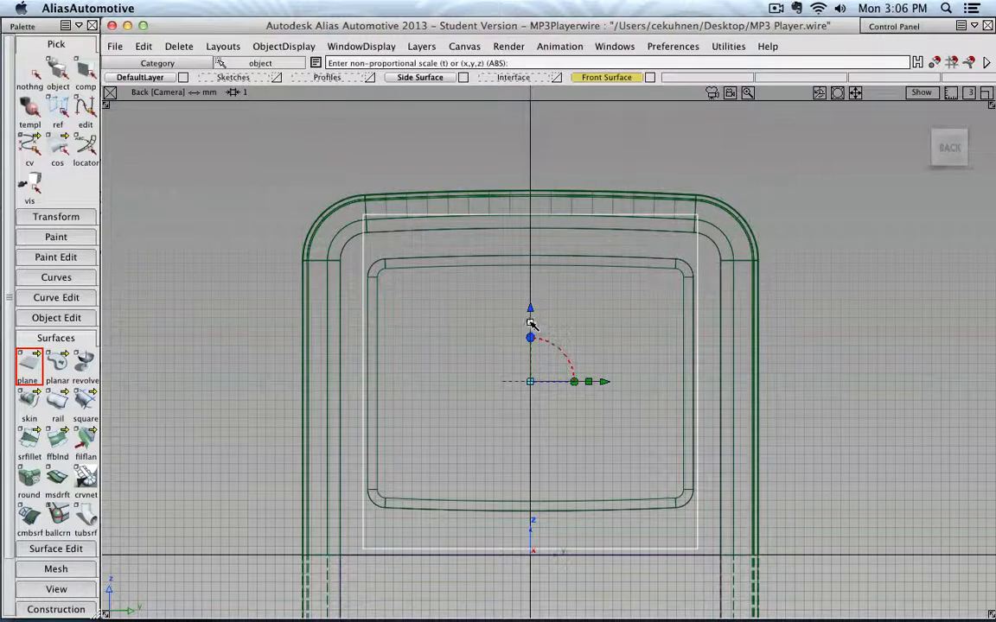
pyautogui.moveTo(530, 323); pyautogui.dragTo(530, 340)
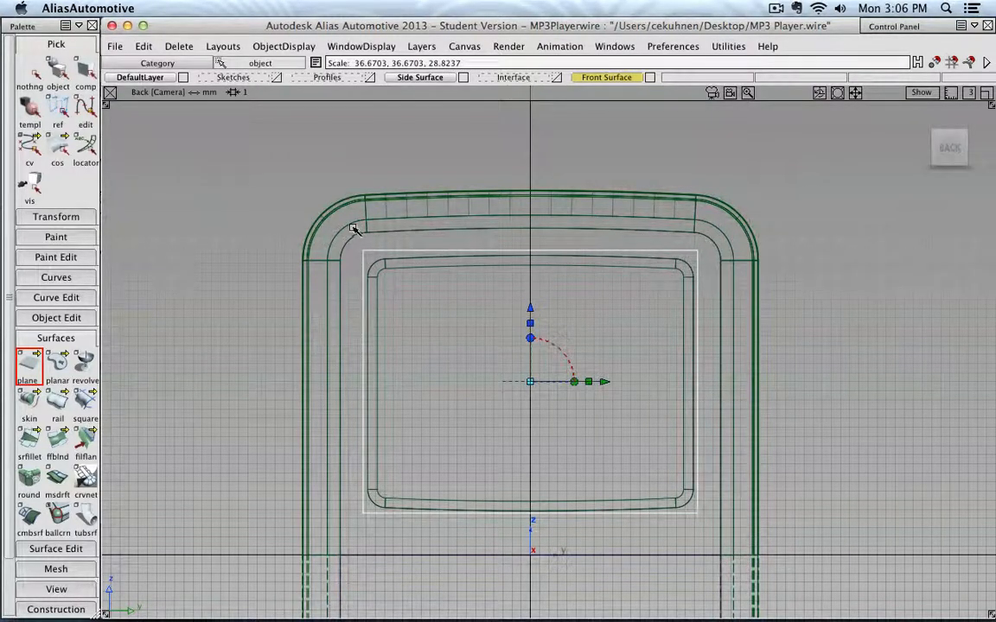
pyautogui.click(31, 73)
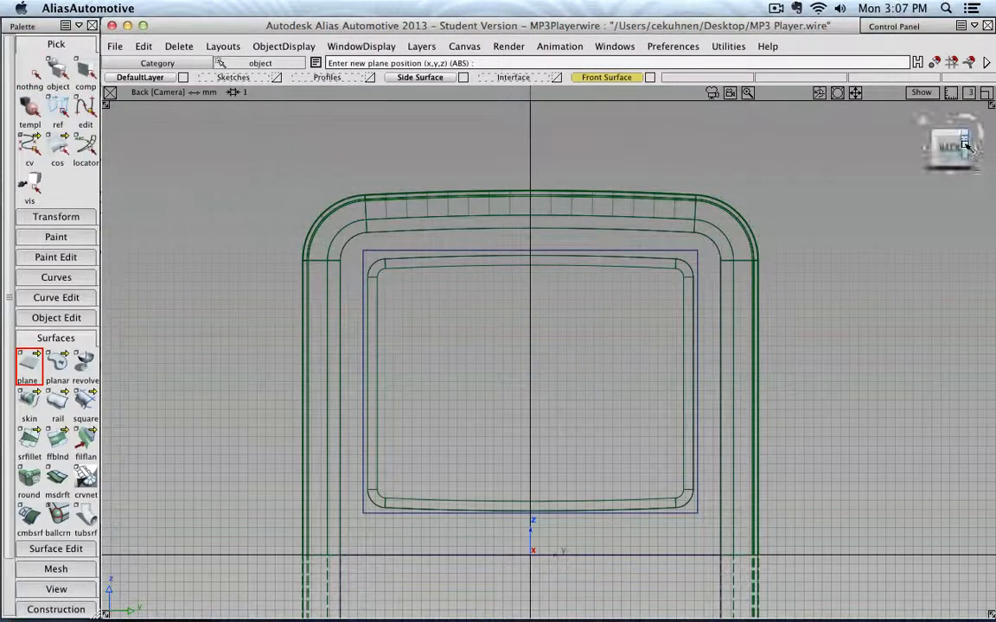
pyautogui.moveTo(965, 150); pyautogui.dragTo(923, 153)
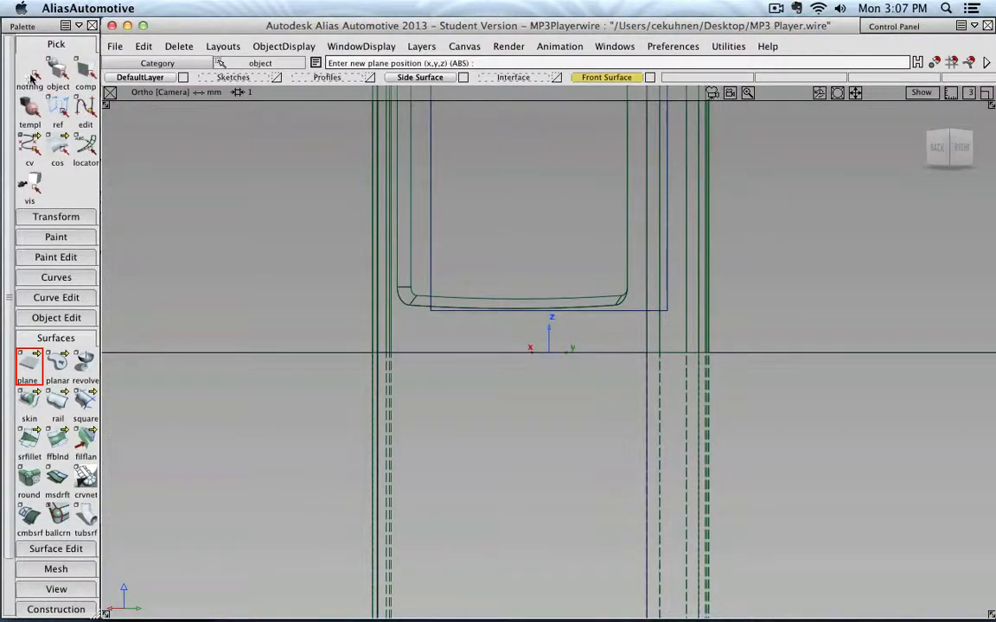
pyautogui.click(78, 216)
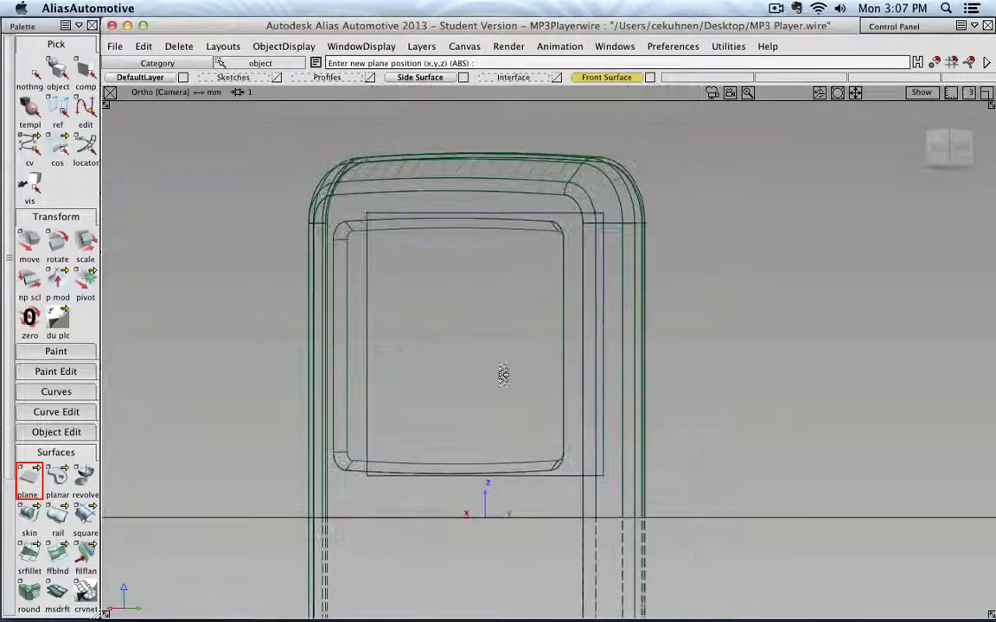
pyautogui.click(369, 329)
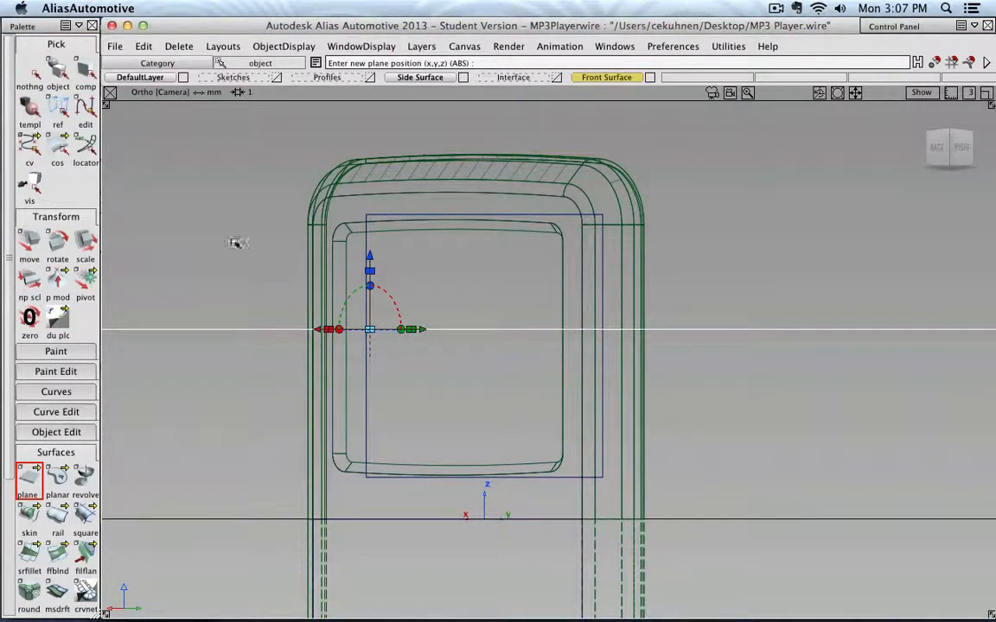
pyautogui.click(30, 69)
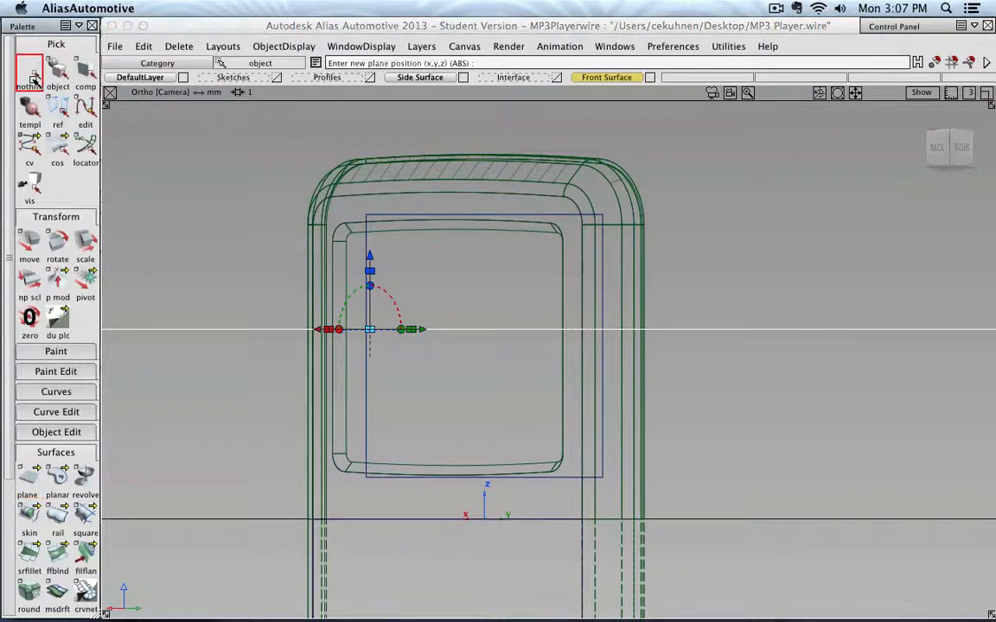
pyautogui.keyDown('alt'); pyautogui.keyDown('shift'); pyautogui.moveTo(356, 230); pyautogui.dragTo(864, 181, button='right'); pyautogui.keyUp('shift'); pyautogui.keyUp('alt')
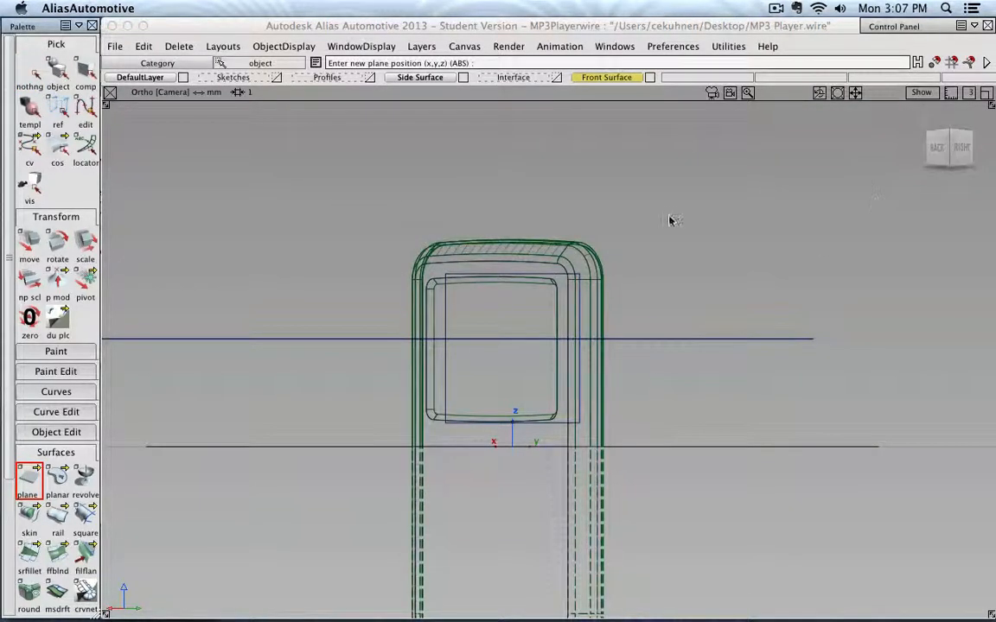
pyautogui.keyDown('alt'); pyautogui.keyDown('shift'); pyautogui.moveTo(670, 220); pyautogui.dragTo(699, 276); pyautogui.keyUp('shift'); pyautogui.keyUp('alt')
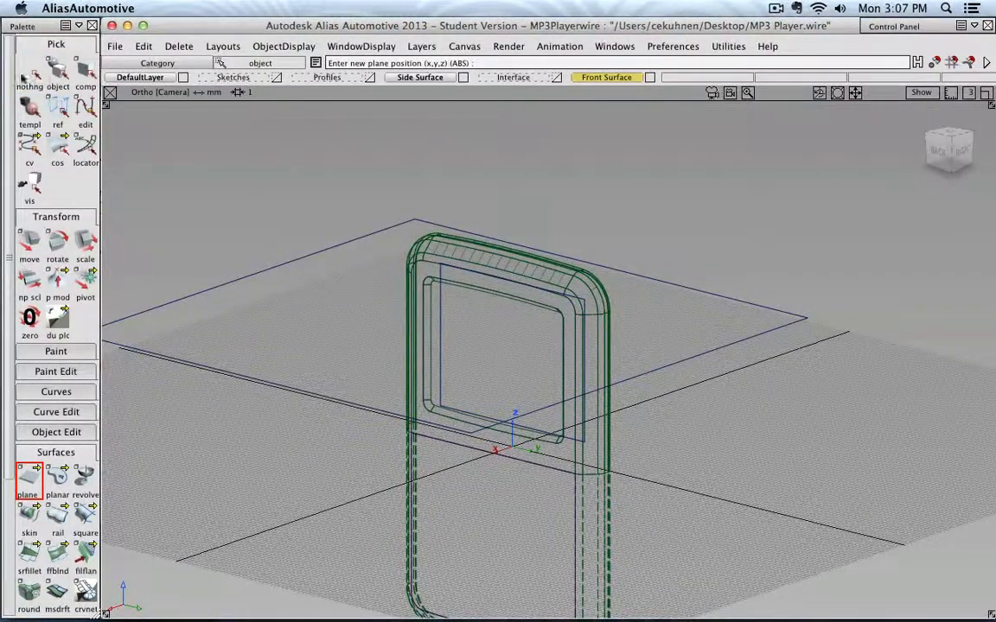
pyautogui.click(57, 69)
pyautogui.click(618, 258)
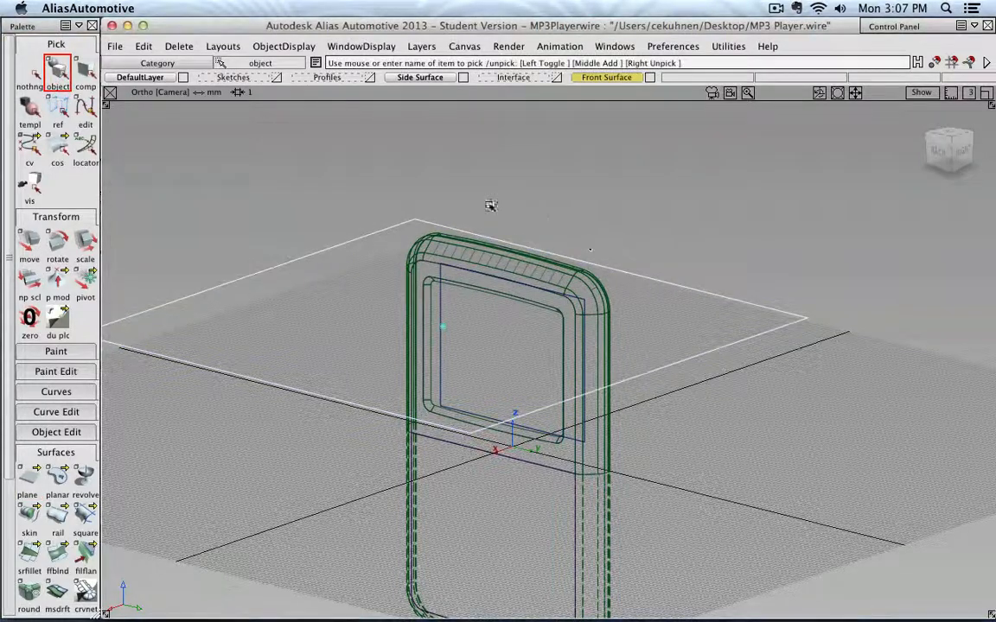
pyautogui.press('Delete')
# - Select the plane and move it about 4.7 mm along X toward the inner edge curve in the right view
pyautogui.click(432, 359)
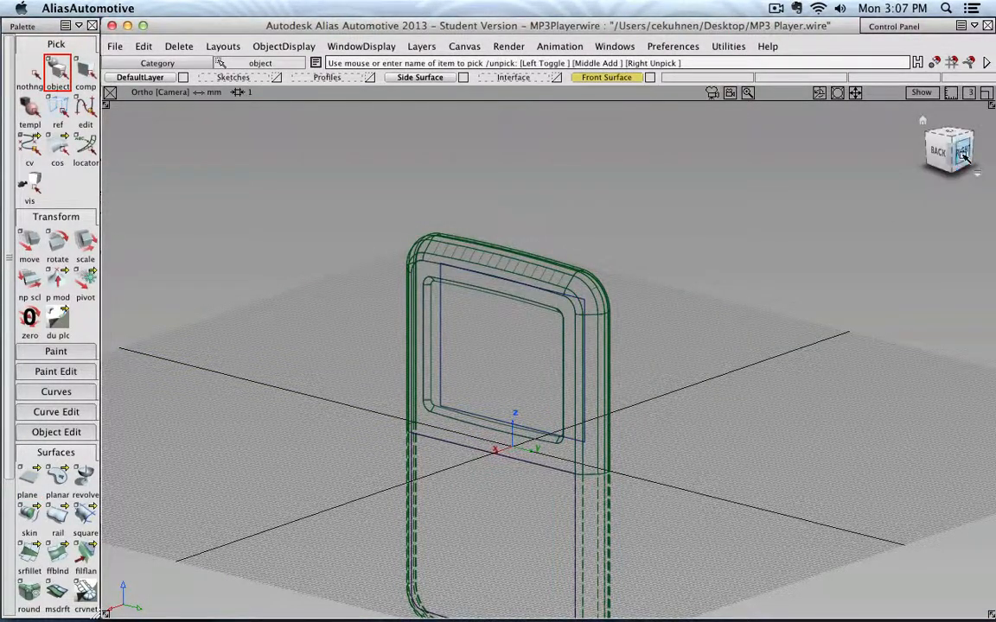
pyautogui.click(964, 154)
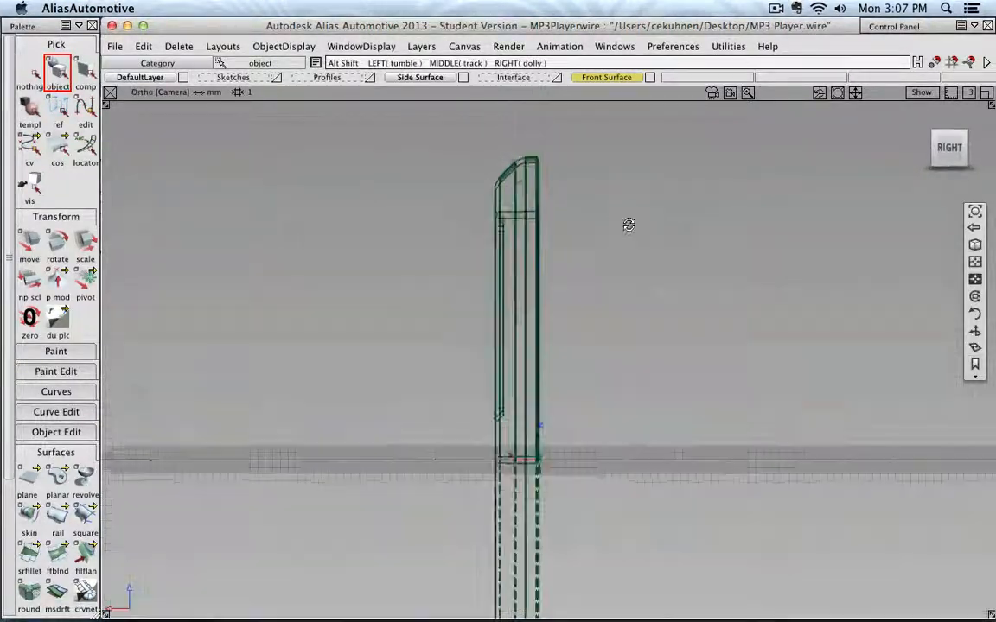
pyautogui.keyDown('alt'); pyautogui.keyDown('shift'); pyautogui.moveTo(628, 225); pyautogui.dragTo(711, 256); pyautogui.keyUp('shift'); pyautogui.keyUp('alt')
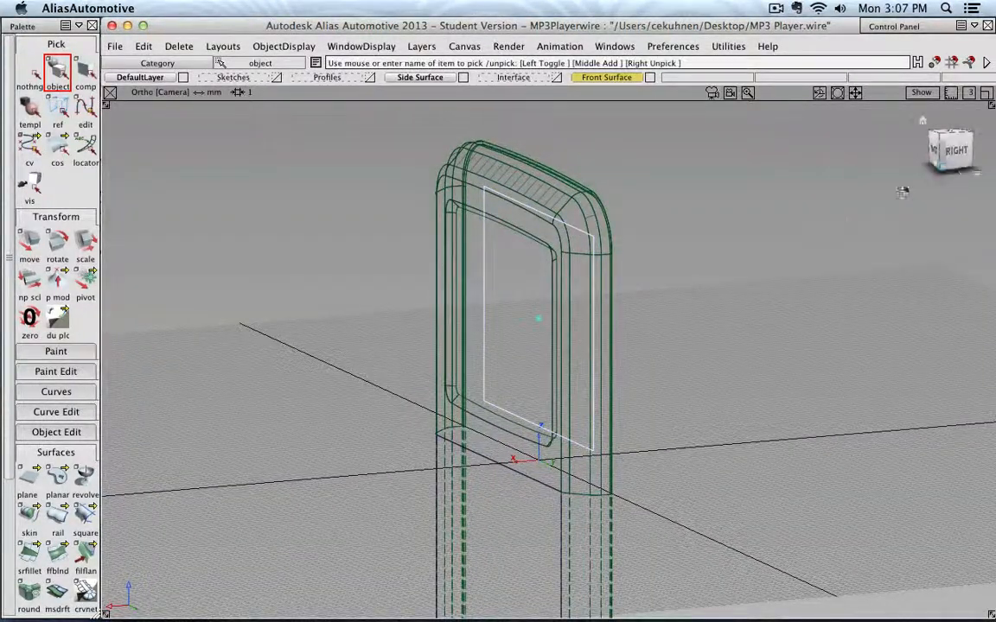
pyautogui.click(955, 153)
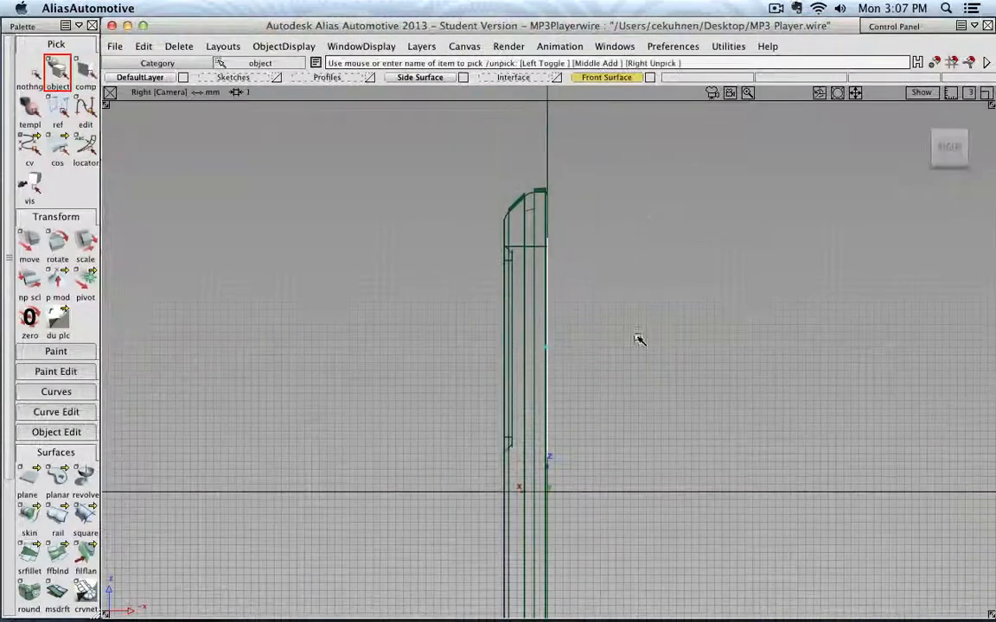
pyautogui.scroll(4, 516, 240)
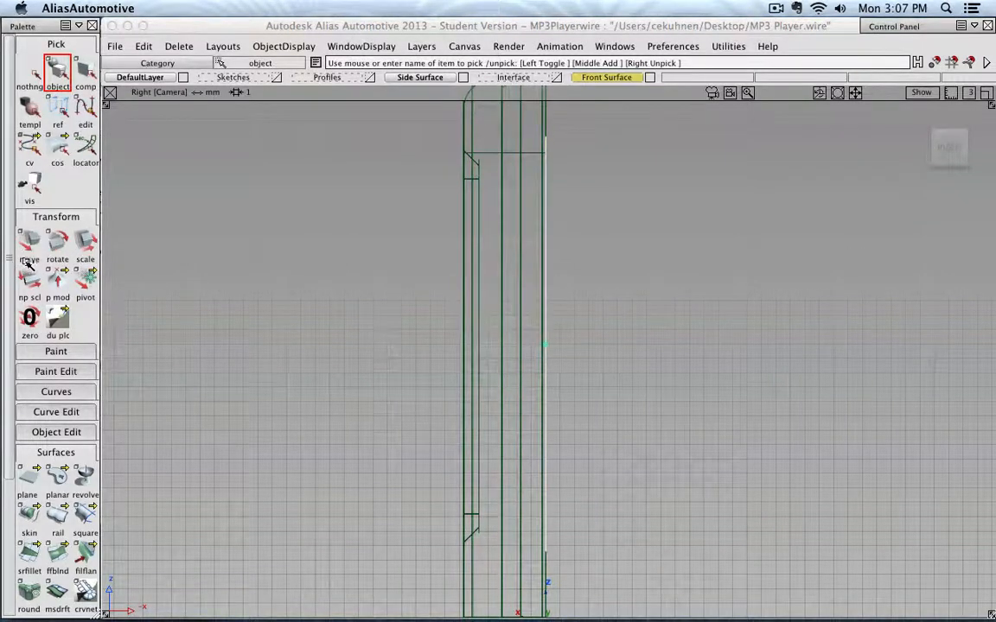
pyautogui.click(28, 251)
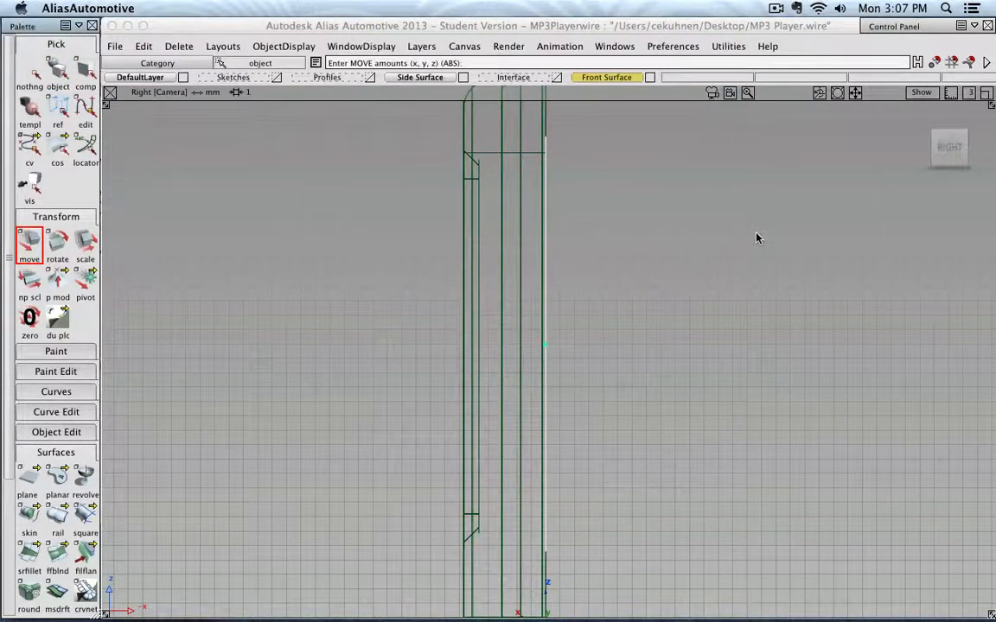
pyautogui.moveTo(756, 236); pyautogui.dragTo(692, 233, button='middle')
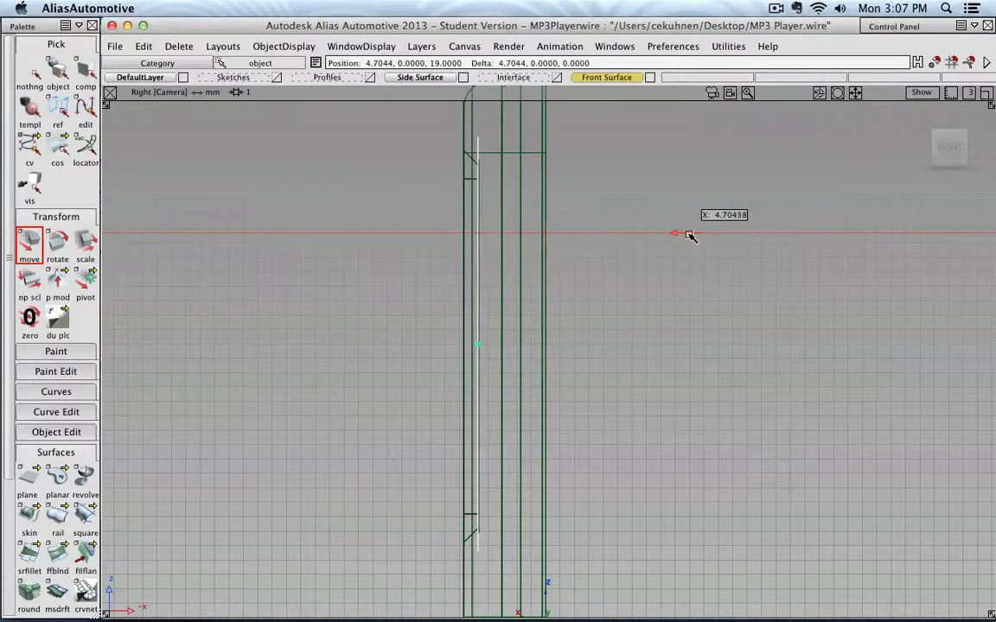
# - Nudge the plane further along X until it lines up with the inner edge curve
pyautogui.keyDown('alt'); pyautogui.keyDown('shift'); pyautogui.moveTo(506, 160); pyautogui.dragTo(552, 289, button='middle'); pyautogui.keyUp('shift'); pyautogui.keyUp('alt')
pyautogui.hotkey('alt', 'shift')
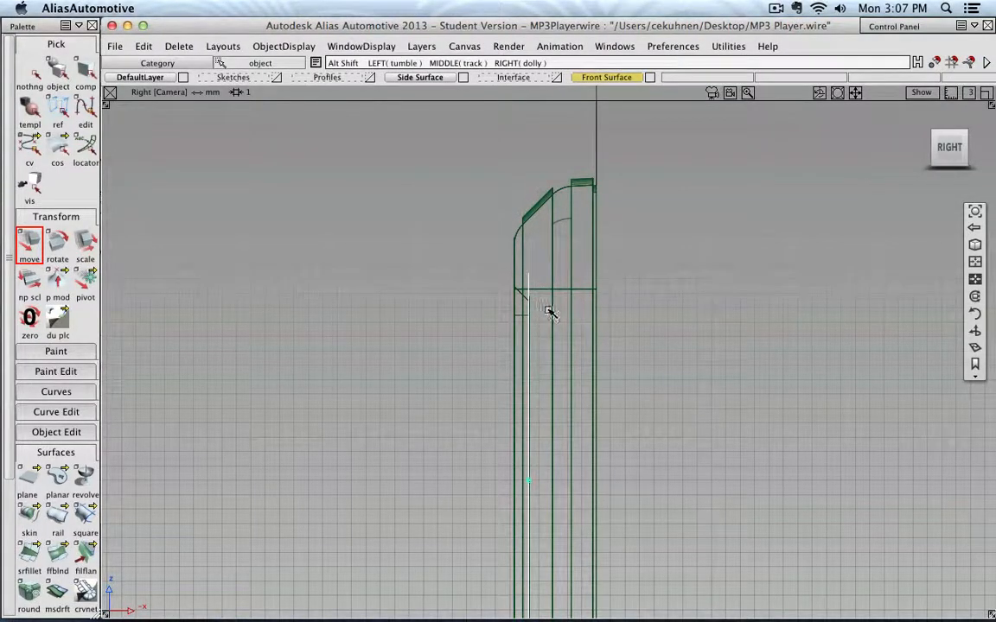
pyautogui.keyDown('alt'); pyautogui.keyDown('shift'); pyautogui.moveTo(544, 308); pyautogui.dragTo(769, 262, button='right'); pyautogui.keyUp('shift'); pyautogui.keyUp('alt')
pyautogui.keyDown('alt'); pyautogui.keyDown('shift'); pyautogui.moveTo(514, 195); pyautogui.dragTo(520, 315, button='middle'); pyautogui.keyUp('shift'); pyautogui.keyUp('alt')
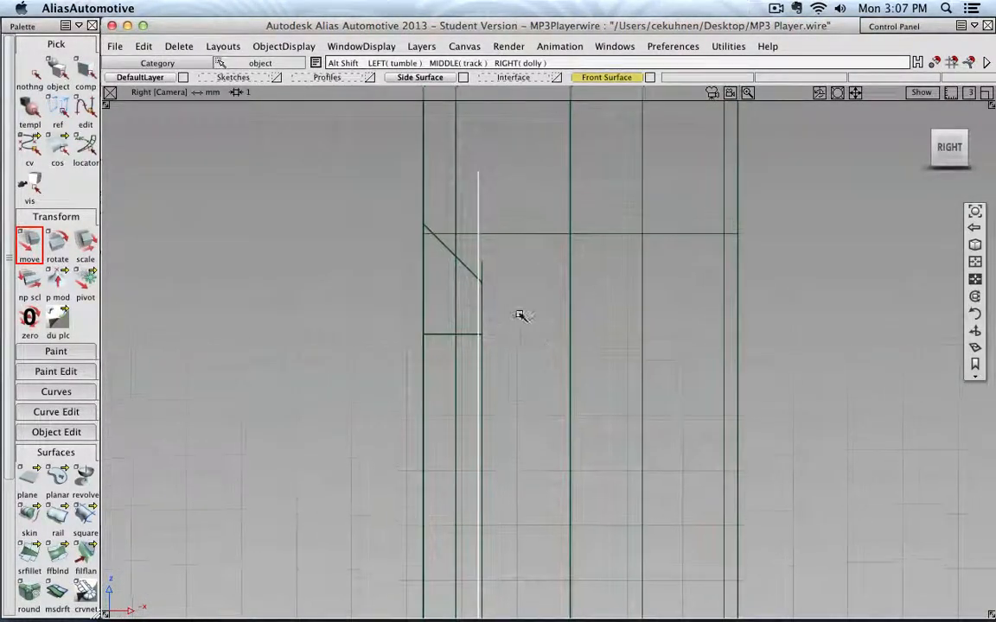
pyautogui.keyDown('alt'); pyautogui.keyDown('shift'); pyautogui.moveTo(520, 315); pyautogui.dragTo(540, 276, button='right'); pyautogui.keyUp('shift'); pyautogui.keyUp('alt')
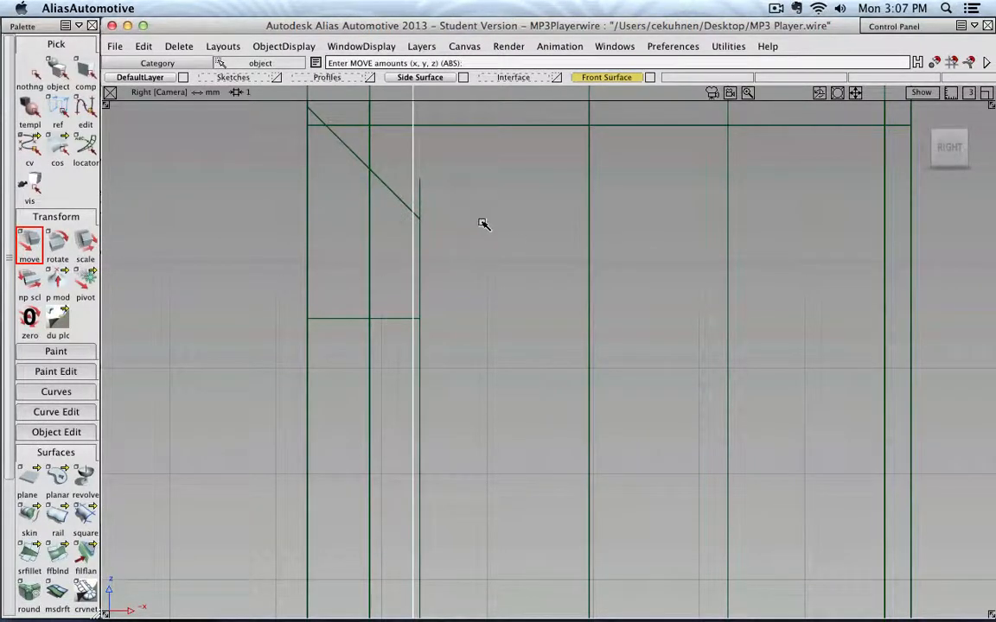
pyautogui.moveTo(483, 224); pyautogui.dragTo(451, 225, button='middle')
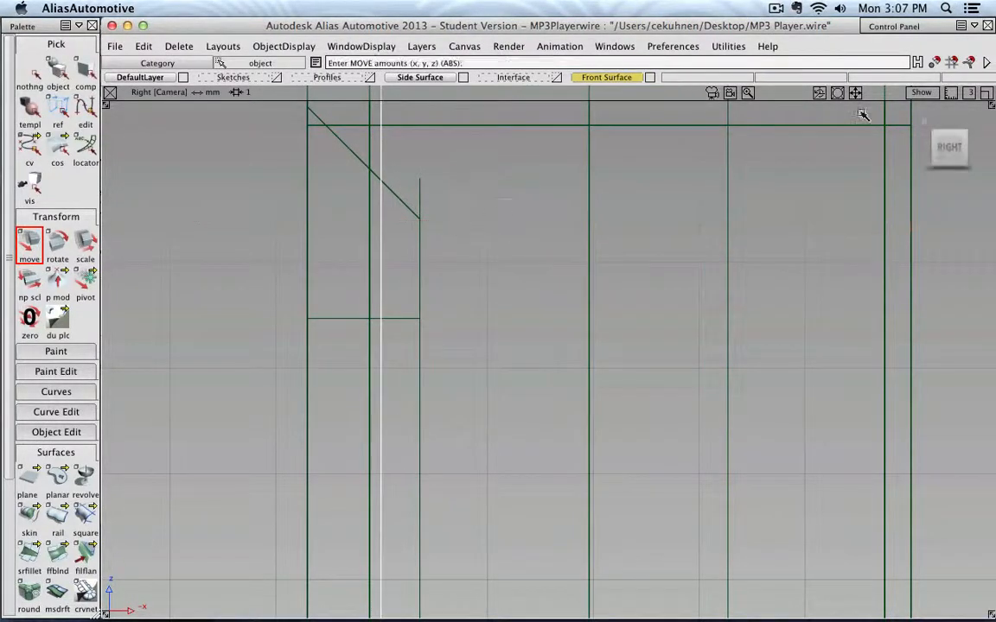
pyautogui.click(952, 64)
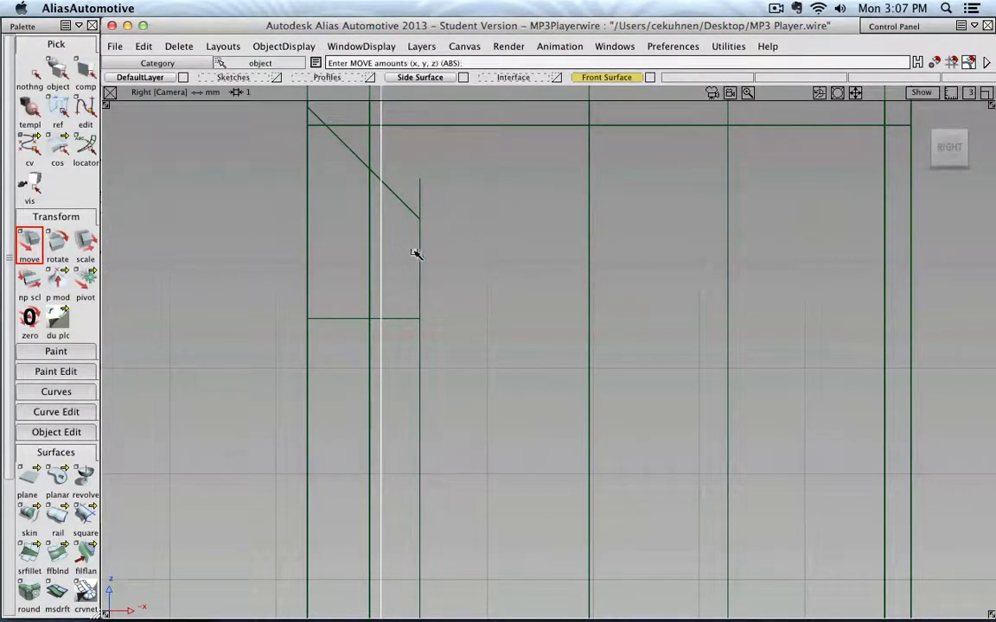
pyautogui.moveTo(397, 257); pyautogui.dragTo(387, 233, button='middle')
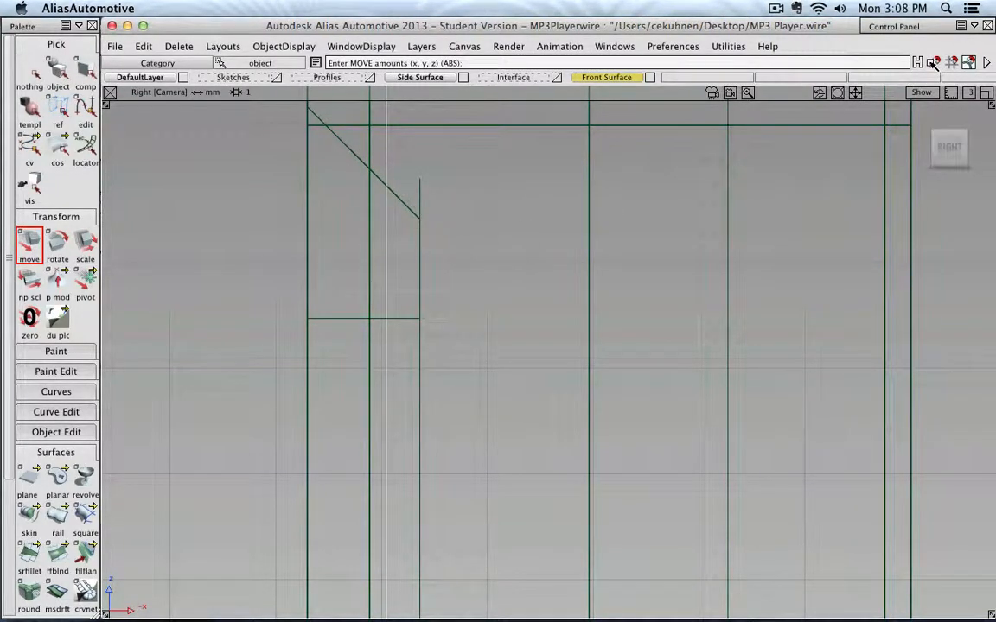
pyautogui.press('ctrl')
pyautogui.moveTo(397, 215)
pyautogui.keyDown('ctrl'); pyautogui.mouseDown(button='middle')
pyautogui.moveTo(427, 215)
pyautogui.moveTo(402, 215)
pyautogui.mouseUp(button='middle'); pyautogui.keyUp('ctrl')
pyautogui.click(968, 63)
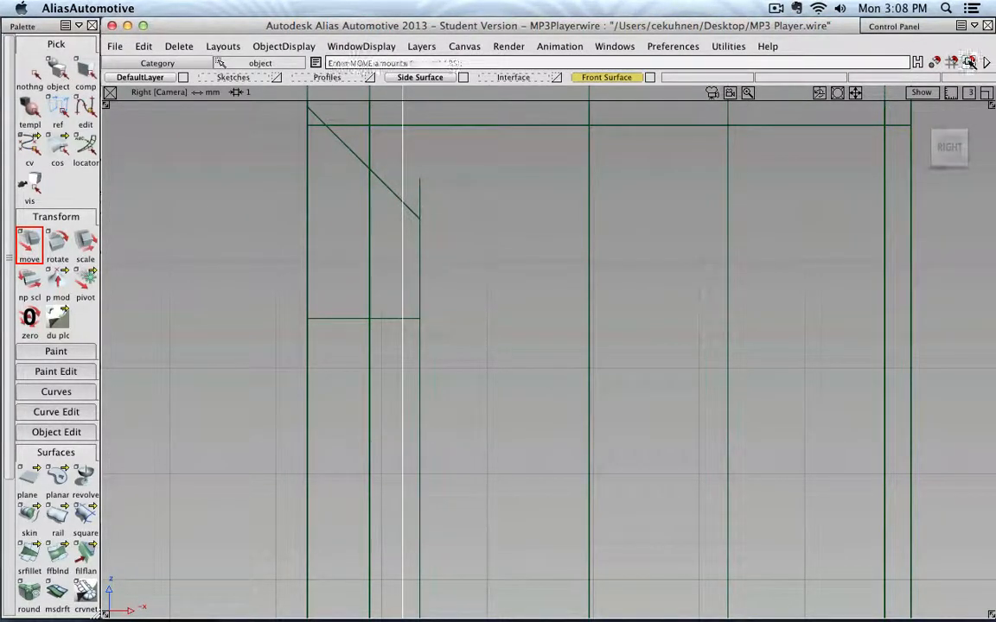
pyautogui.moveTo(449, 223); pyautogui.dragTo(467, 225, button='middle')
pyautogui.scroll(-5, 470, 228)
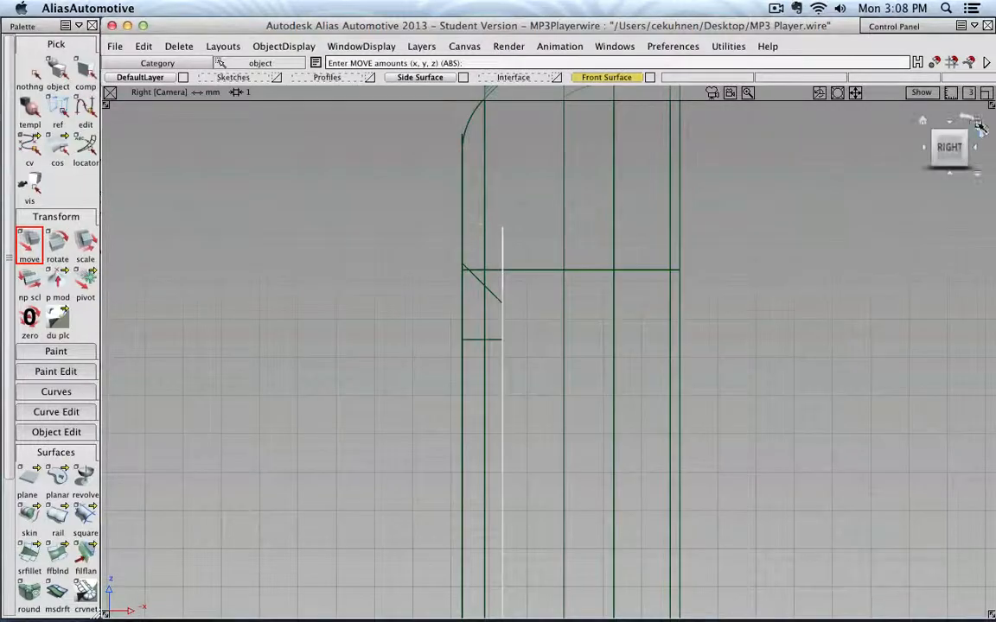
# - Orbit to the back view of the player and hide the grid
pyautogui.click(936, 132)
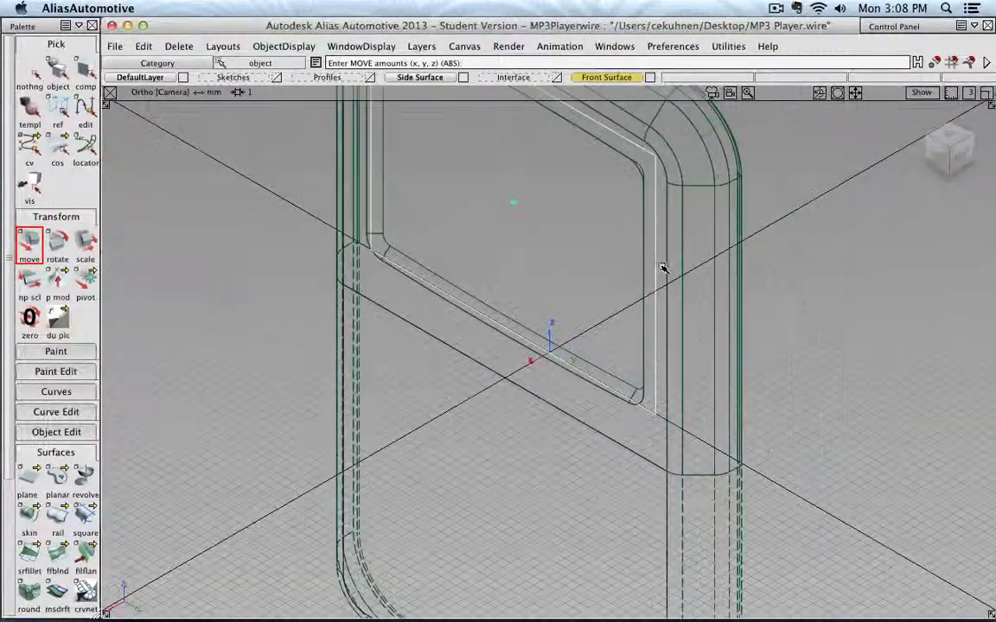
pyautogui.click(937, 152)
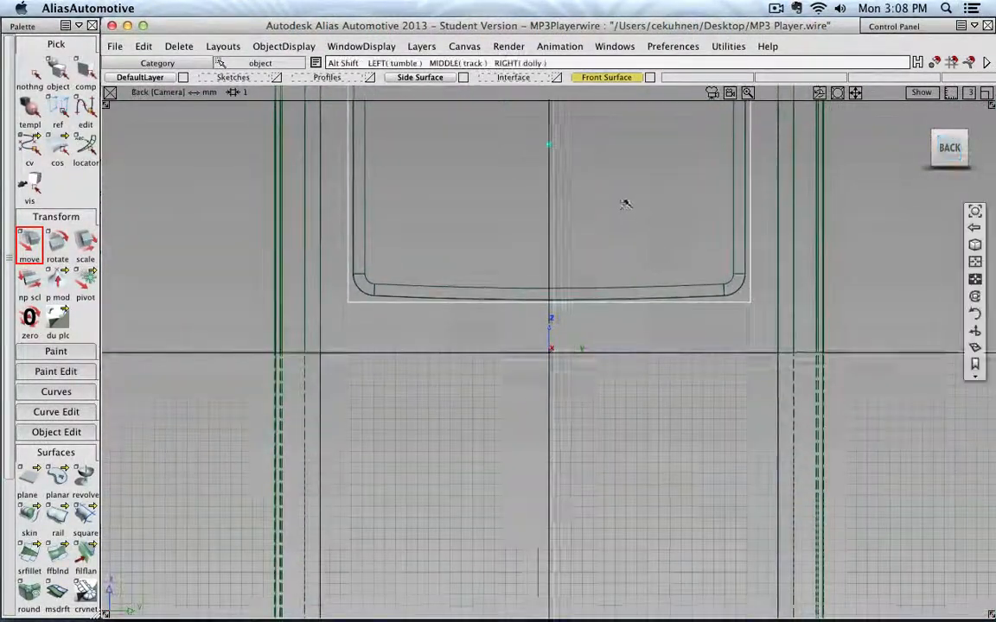
pyautogui.keyDown('ctrl'); pyautogui.keyDown('shift'); pyautogui.moveTo(345, 252); pyautogui.dragTo(420, 253); pyautogui.keyUp('shift'); pyautogui.keyUp('ctrl')
pyautogui.click(920, 92)
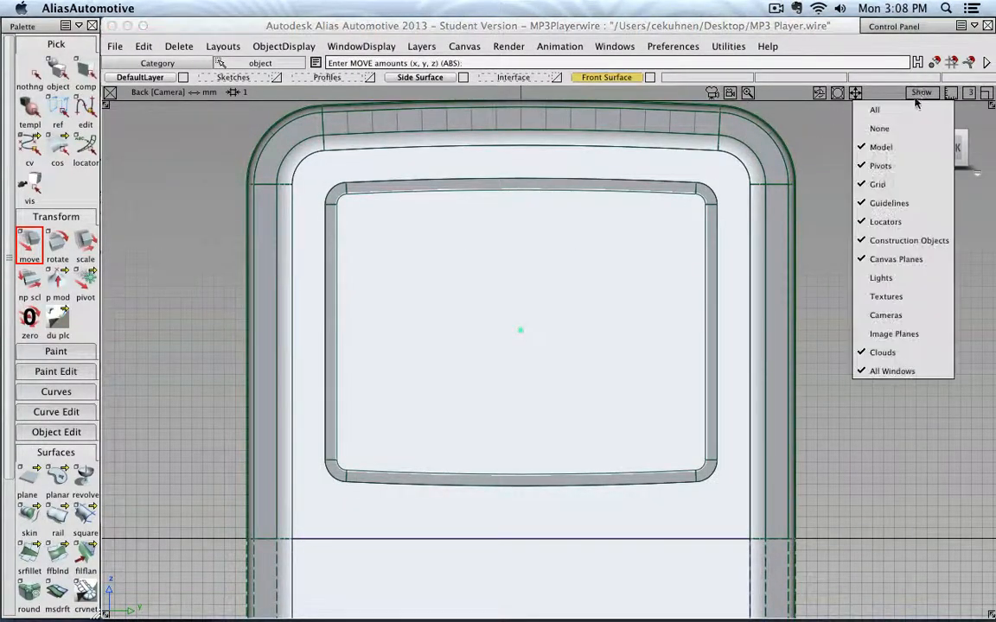
pyautogui.click(880, 184)
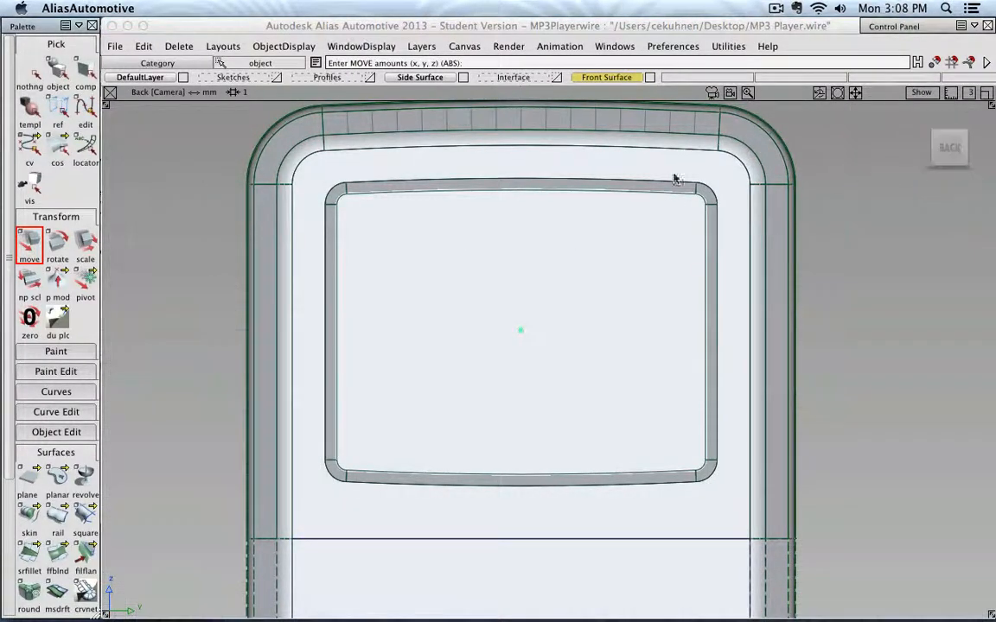
# - Query-edit the screen opening's draft surface and set its draft length to 2
pyautogui.click(52, 217)
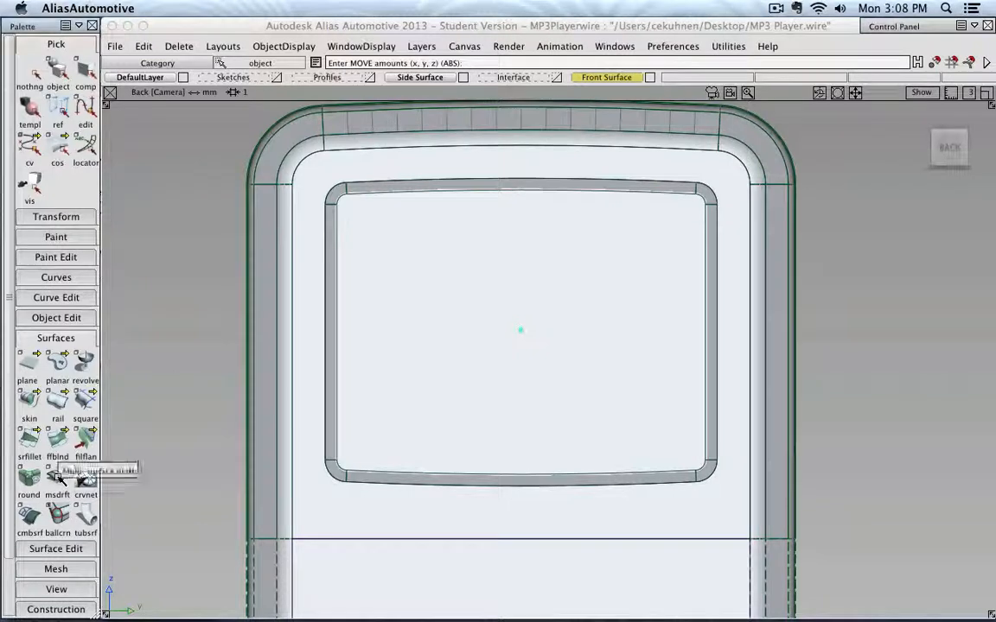
pyautogui.click(60, 336)
pyautogui.click(71, 318)
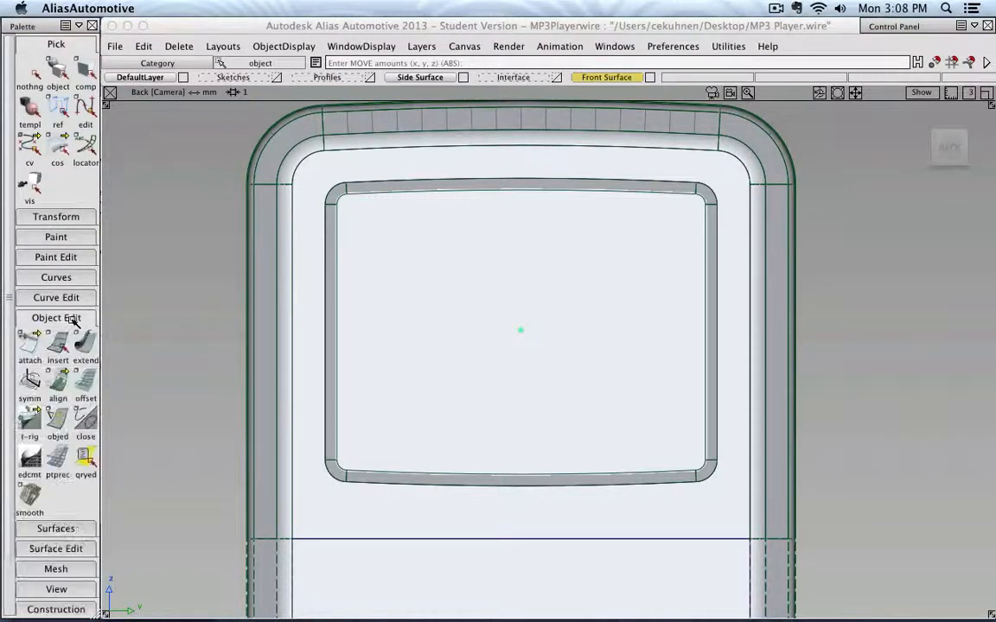
pyautogui.click(86, 459)
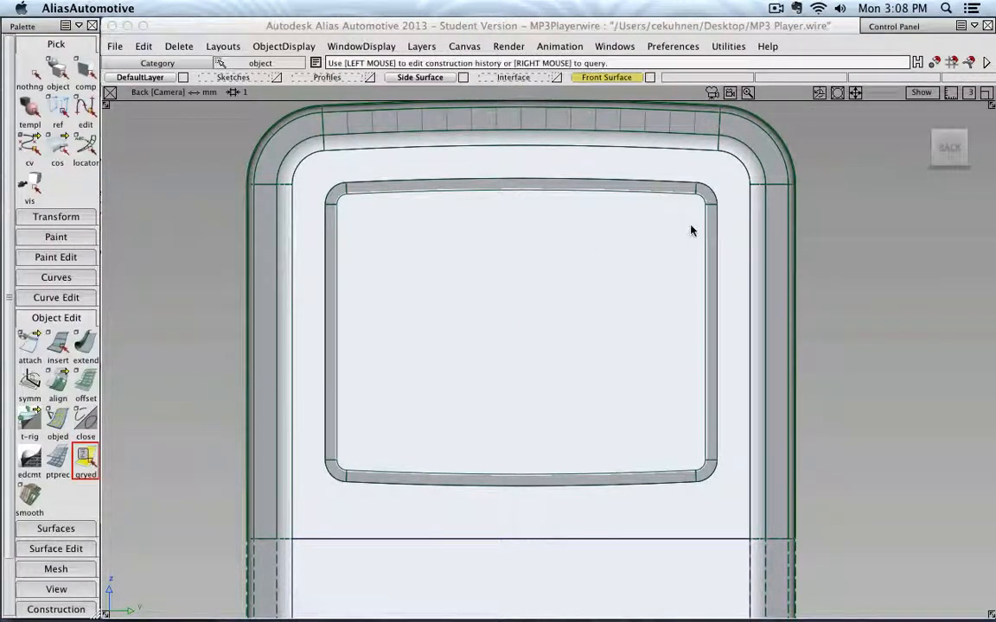
pyautogui.click(712, 219)
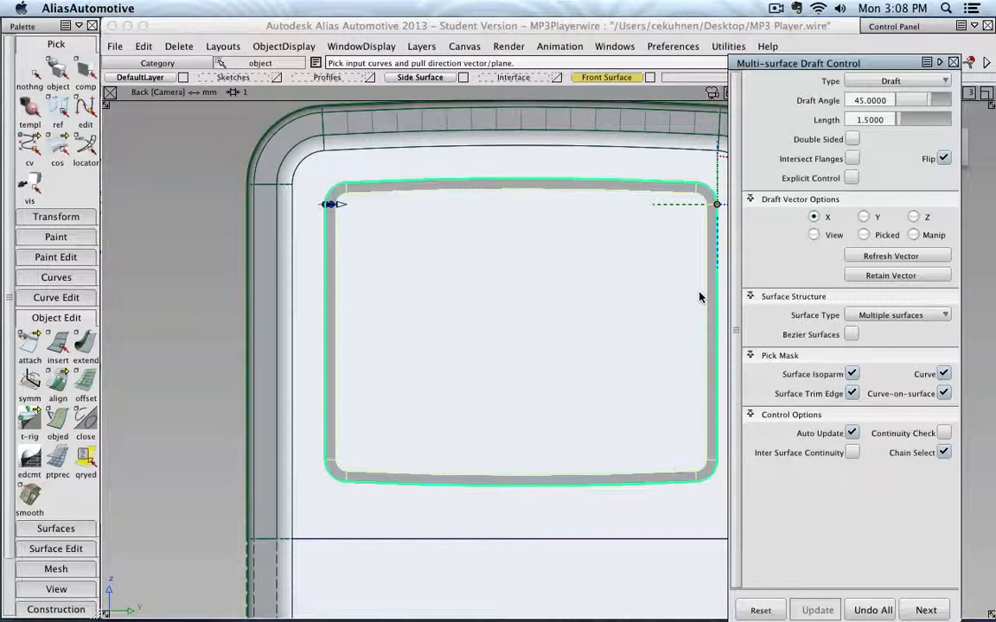
pyautogui.moveTo(856, 121); pyautogui.dragTo(893, 120)
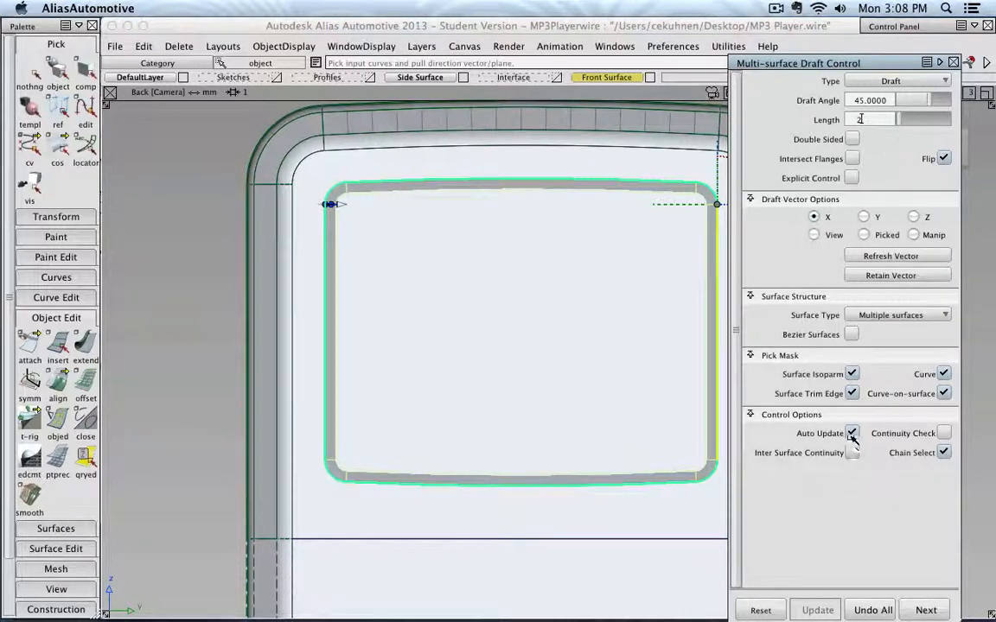
pyautogui.press('Return')
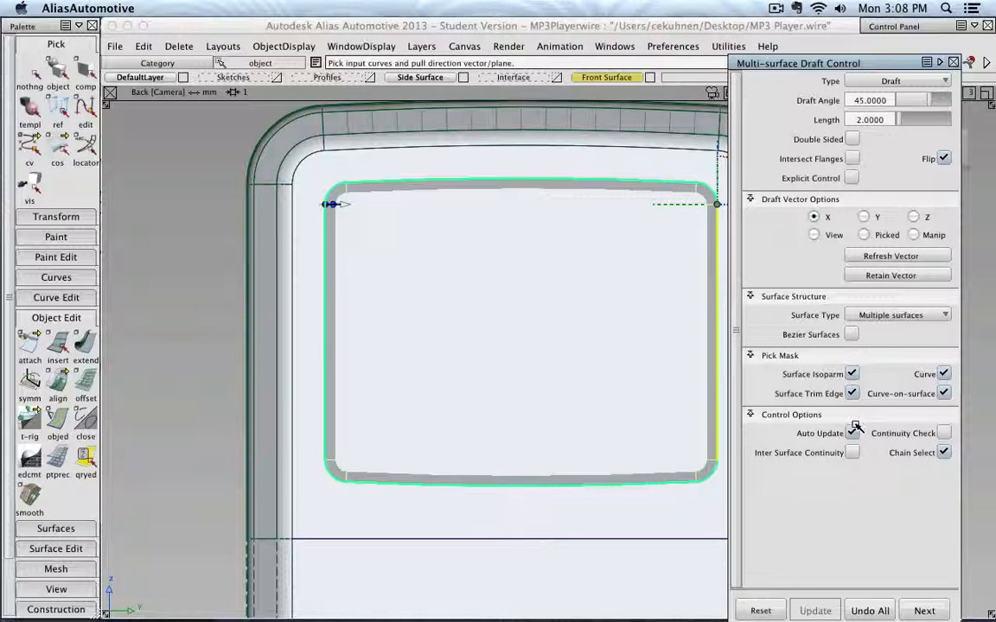
pyautogui.click(953, 63)
# - Start Intersect with curves on both surfaces, and pick the plane in the right view as the surface to intersect
pyautogui.click(30, 71)
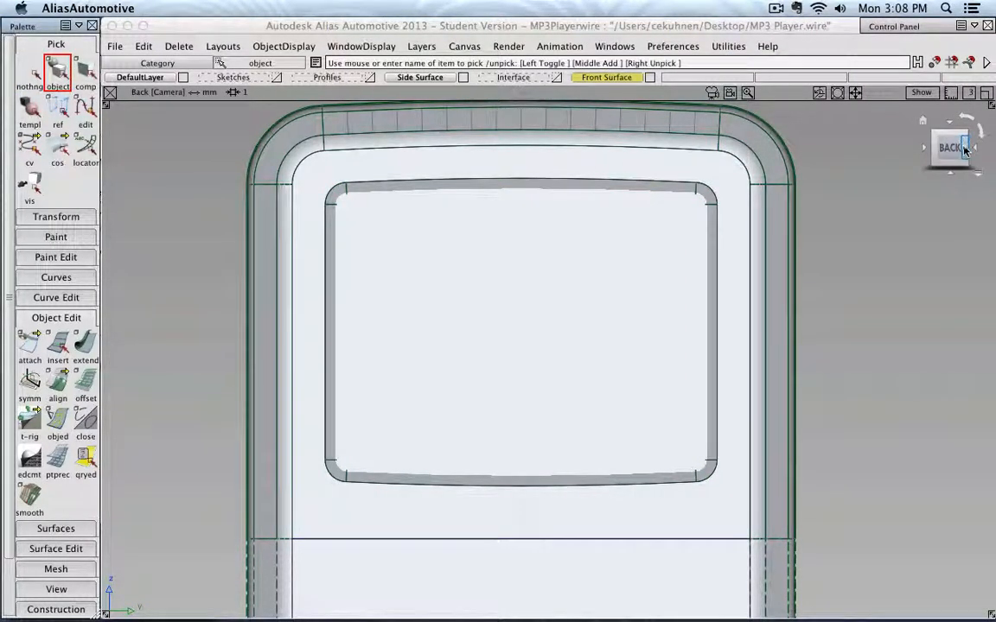
pyautogui.click(883, 147)
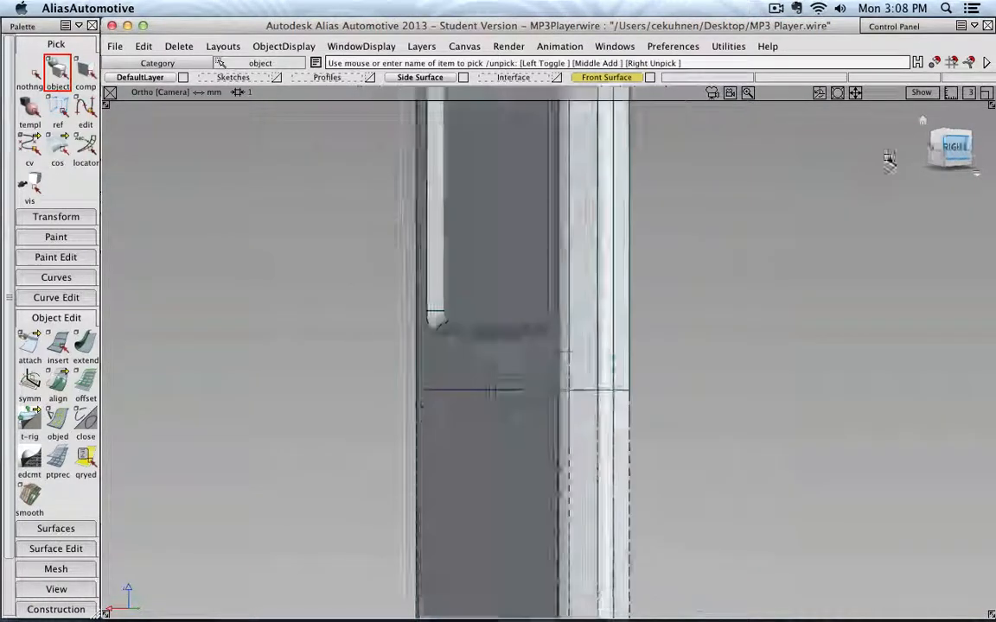
pyautogui.keyDown('ctrl'); pyautogui.keyDown('shift'); pyautogui.moveTo(585, 304); pyautogui.dragTo(650, 301, button='right'); pyautogui.keyUp('shift'); pyautogui.keyUp('ctrl')
pyautogui.keyDown('alt'); pyautogui.keyDown('shift'); pyautogui.moveTo(582, 230); pyautogui.dragTo(484, 152, button='right'); pyautogui.keyUp('shift'); pyautogui.keyUp('alt')
pyautogui.keyDown('alt'); pyautogui.keyDown('shift'); pyautogui.moveTo(484, 152); pyautogui.dragTo(515, 285, button='middle'); pyautogui.keyUp('shift'); pyautogui.keyUp('alt')
pyautogui.keyDown('alt'); pyautogui.keyDown('shift'); pyautogui.moveTo(512, 283); pyautogui.dragTo(467, 241, button='right'); pyautogui.keyUp('shift'); pyautogui.keyUp('alt')
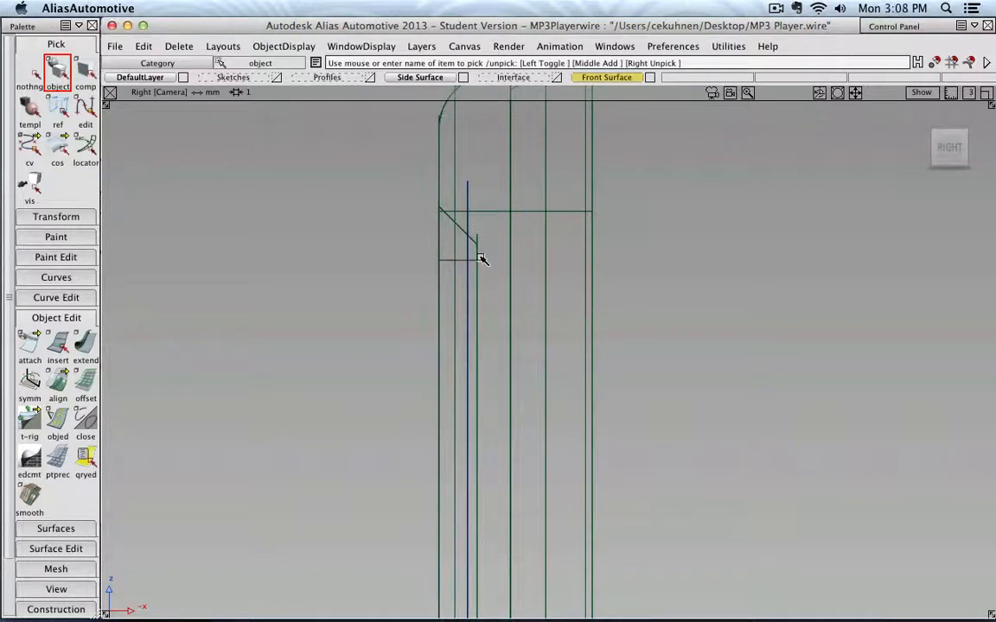
pyautogui.scroll(-5, 424, 239)
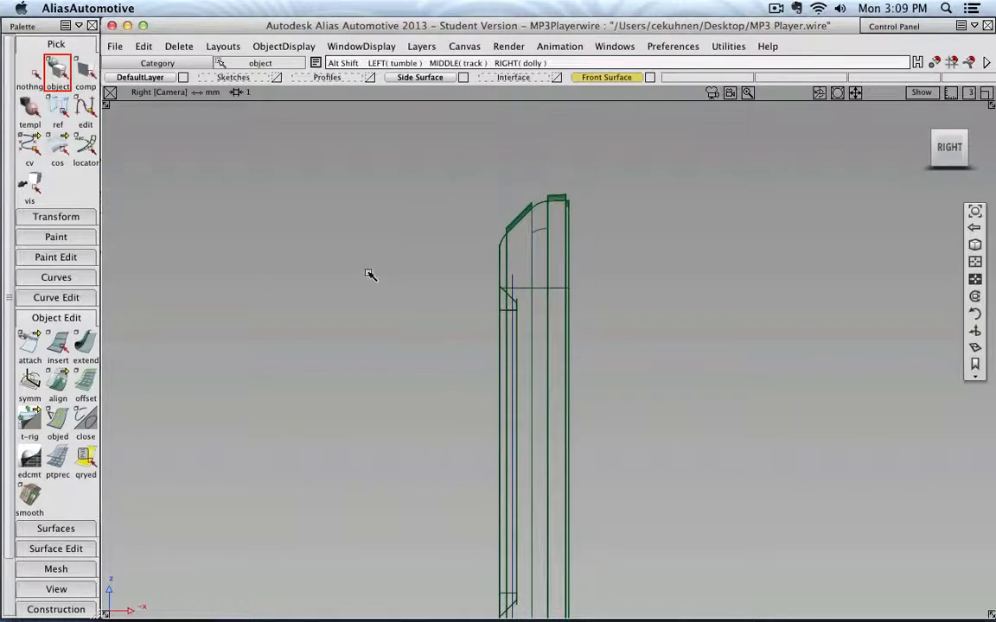
pyautogui.keyDown('alt'); pyautogui.keyDown('shift'); pyautogui.moveTo(369, 273); pyautogui.dragTo(517, 280); pyautogui.keyUp('shift'); pyautogui.keyUp('alt')
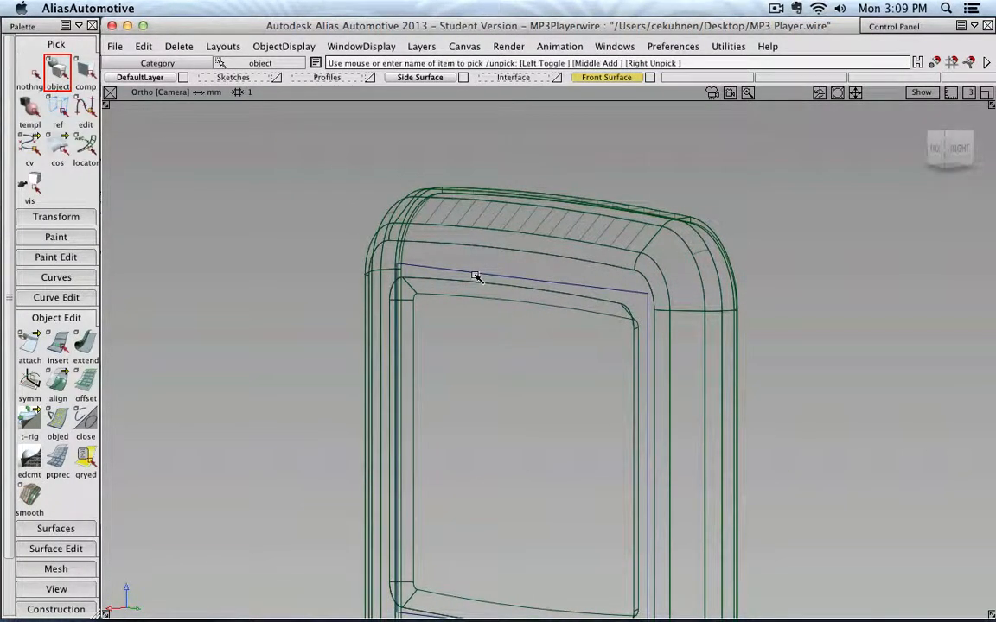
pyautogui.click(55, 317)
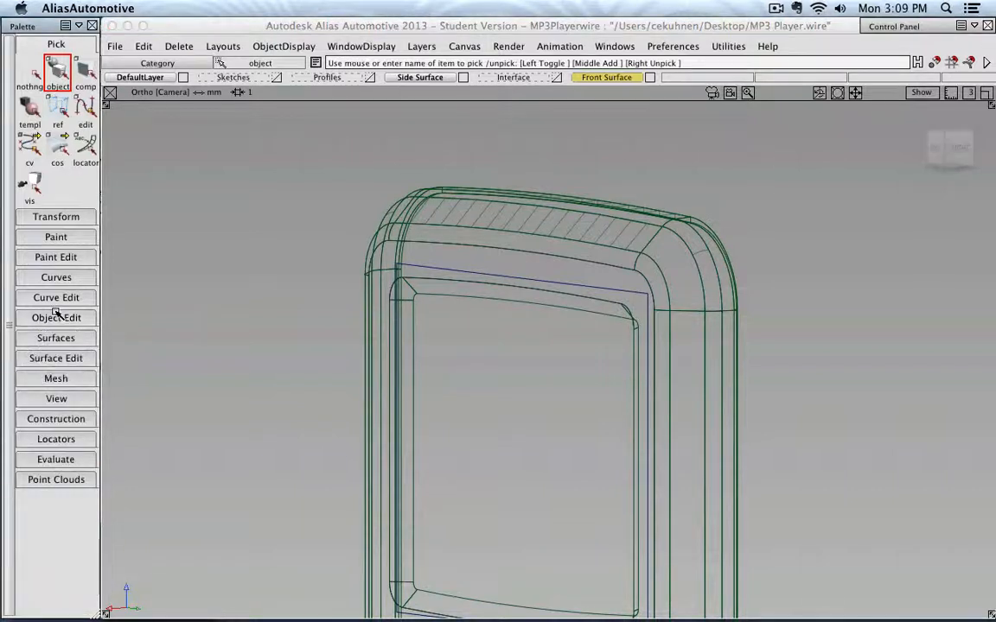
pyautogui.click(71, 361)
pyautogui.moveTo(29, 383); pyautogui.dragTo(93, 383)
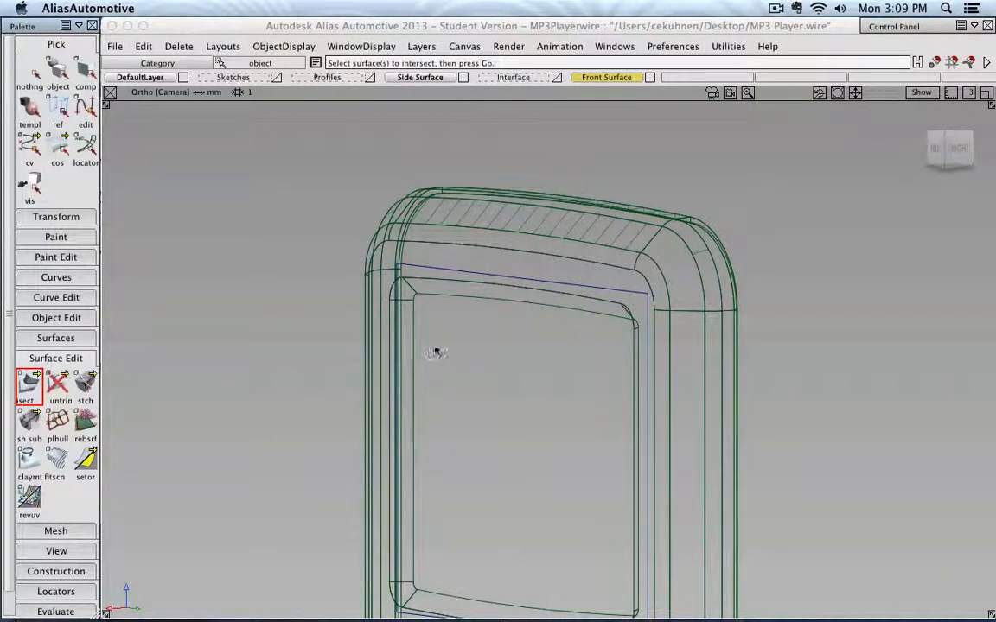
pyautogui.doubleClick(30, 391)
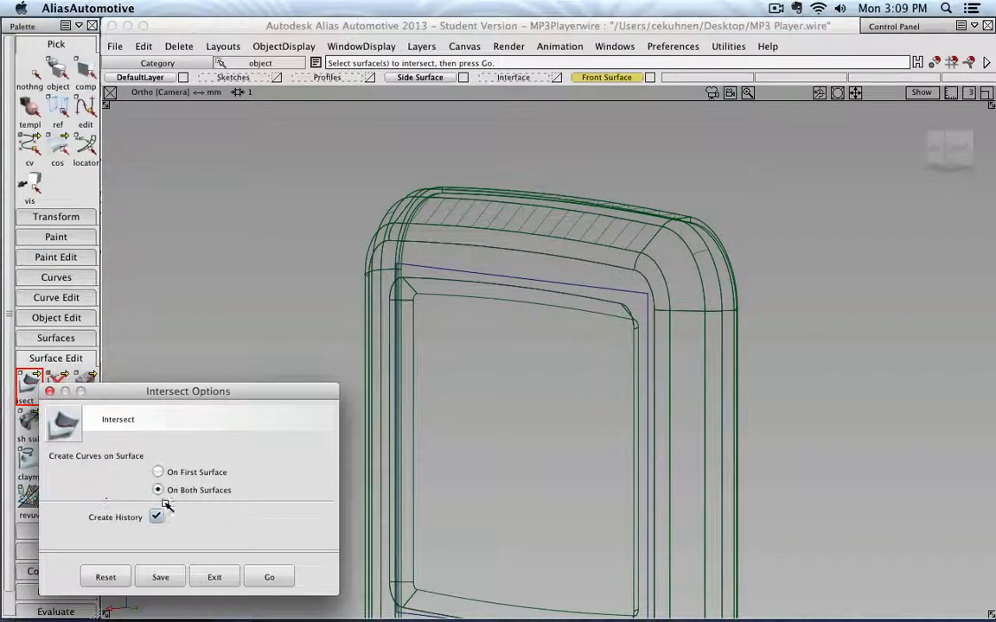
pyautogui.click(269, 576)
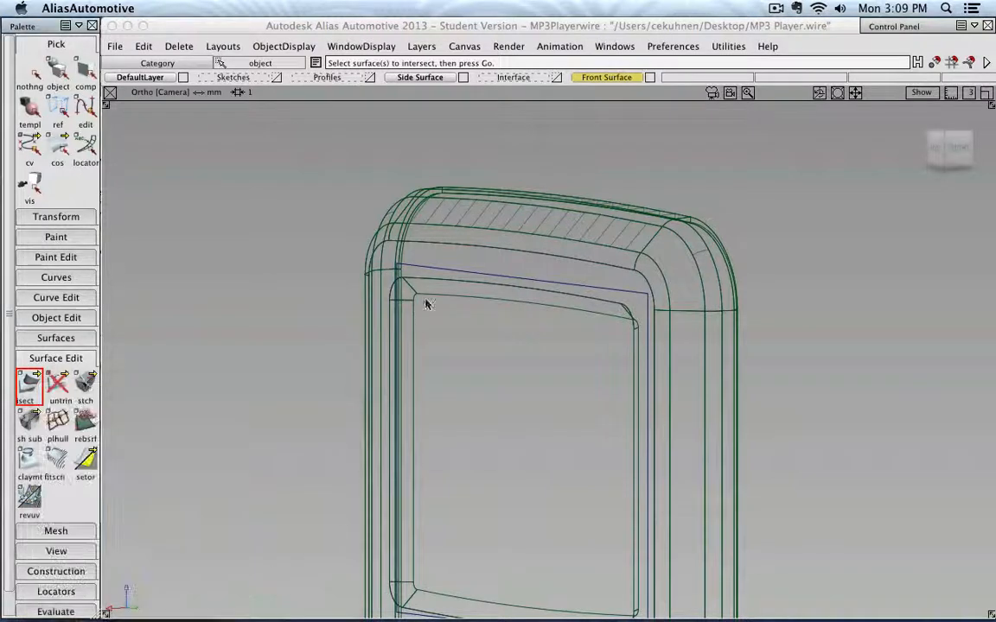
pyautogui.click(435, 274)
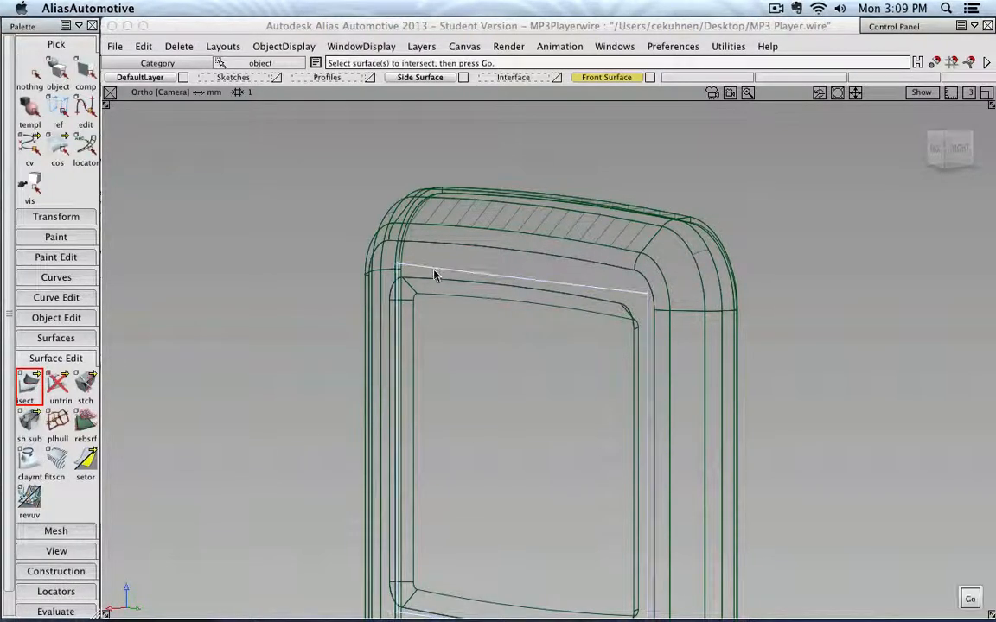
pyautogui.click(969, 598)
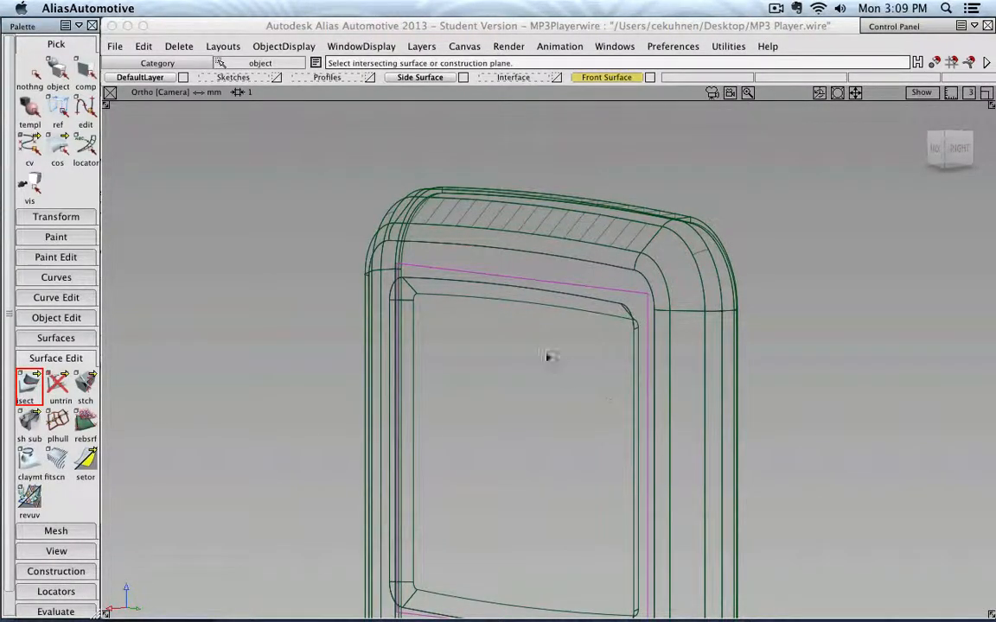
# - Intersect the plane with the draft pieces along the left and top sides of the screen opening
pyautogui.click(407, 307)
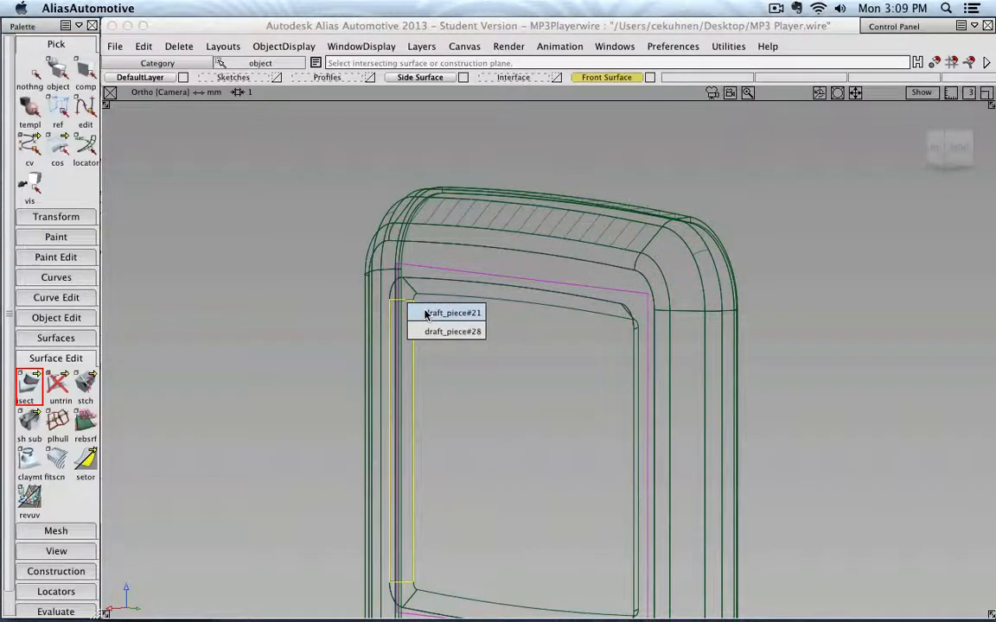
pyautogui.click(423, 314)
pyautogui.click(411, 294)
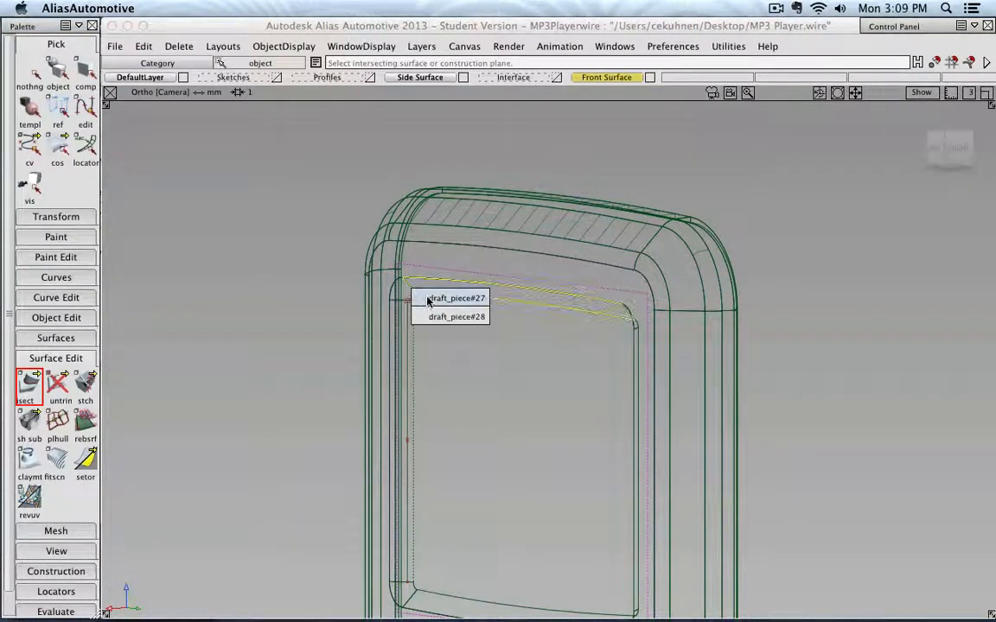
pyautogui.click(427, 296)
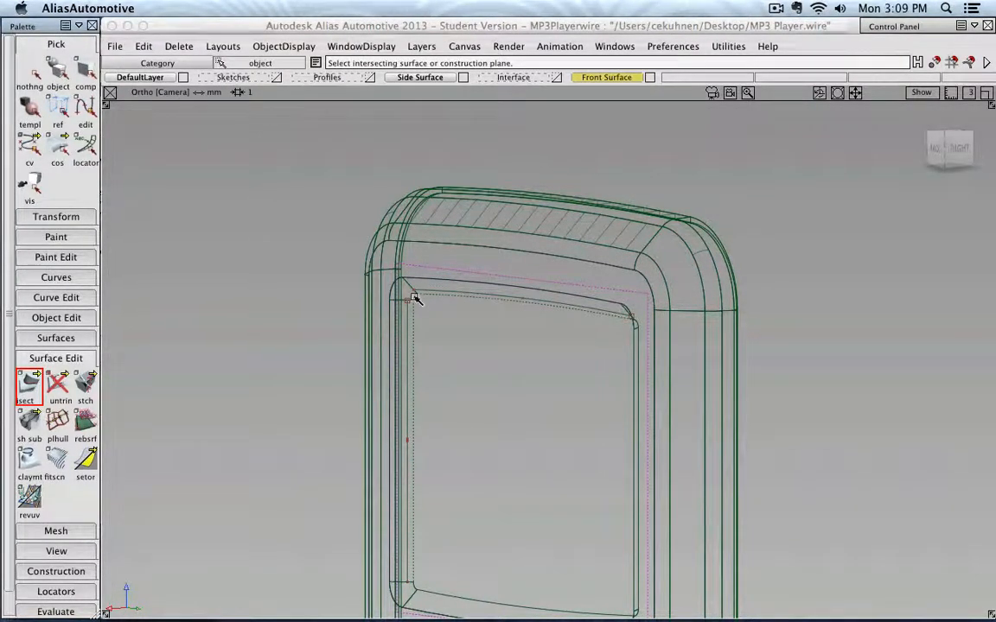
pyautogui.click(411, 290)
pyautogui.click(435, 325)
# - Intersect the plane with the remaining draft pieces along the right side, bottom and corners of the opening
pyautogui.keyDown('alt'); pyautogui.keyDown('shift'); pyautogui.moveTo(419, 427); pyautogui.dragTo(764, 378); pyautogui.keyUp('shift'); pyautogui.keyUp('alt')
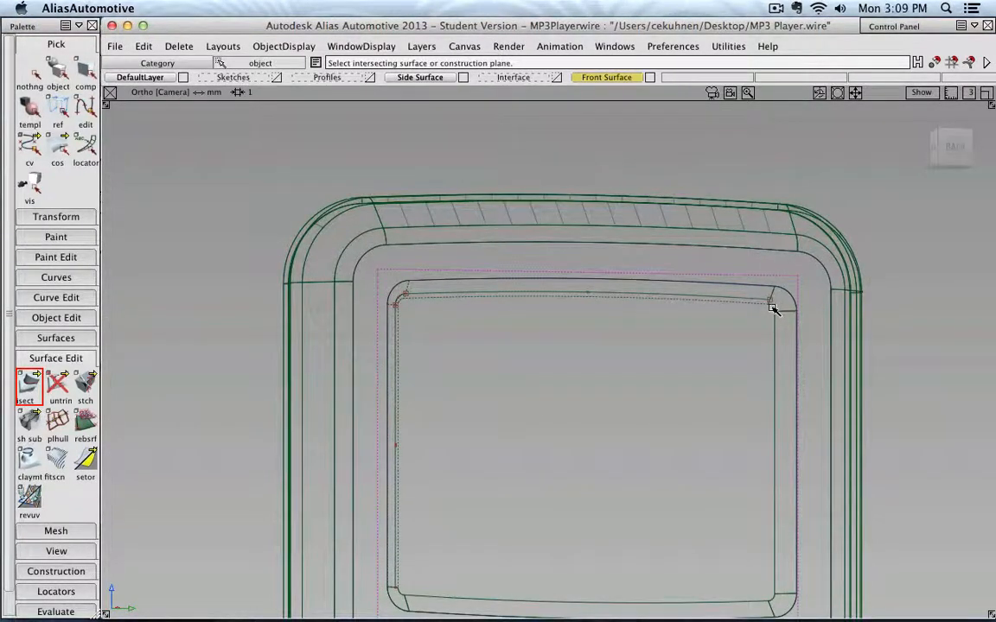
pyautogui.click(773, 327)
pyautogui.keyDown('alt'); pyautogui.keyDown('shift'); pyautogui.moveTo(743, 374); pyautogui.dragTo(650, 207, button='middle'); pyautogui.keyUp('shift'); pyautogui.keyUp('alt')
pyautogui.keyDown('alt'); pyautogui.keyDown('shift'); pyautogui.moveTo(650, 208); pyautogui.dragTo(707, 462, button='right'); pyautogui.keyUp('shift'); pyautogui.keyUp('alt')
pyautogui.click(754, 467)
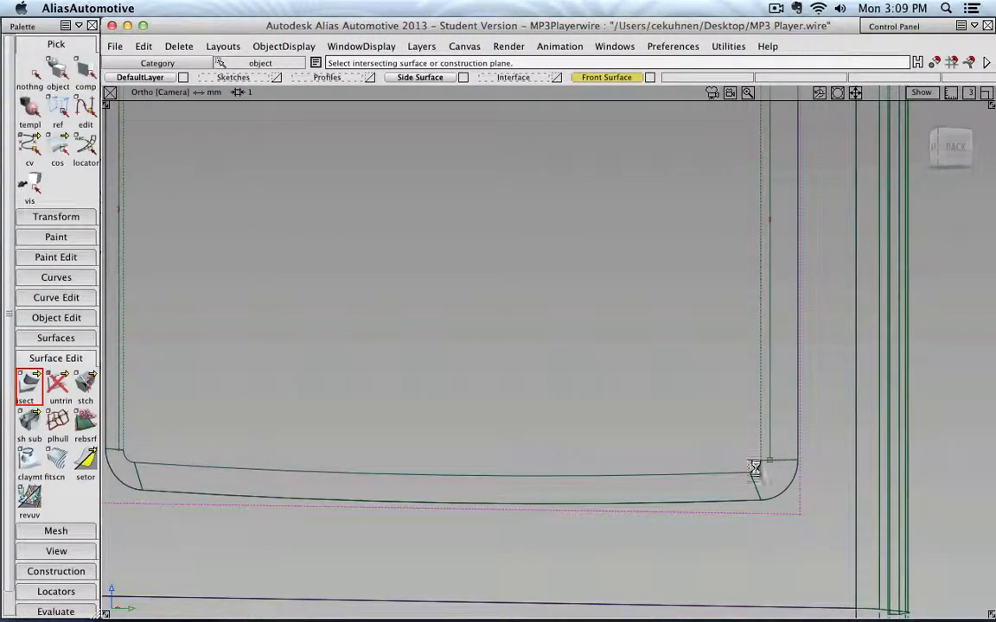
pyautogui.click(708, 472)
pyautogui.keyDown('alt'); pyautogui.keyDown('shift'); pyautogui.moveTo(667, 433); pyautogui.dragTo(498, 386, button='right'); pyautogui.keyUp('shift'); pyautogui.keyUp('alt')
pyautogui.keyDown('alt'); pyautogui.keyDown('shift'); pyautogui.moveTo(519, 391); pyautogui.dragTo(276, 402); pyautogui.keyUp('shift'); pyautogui.keyUp('alt')
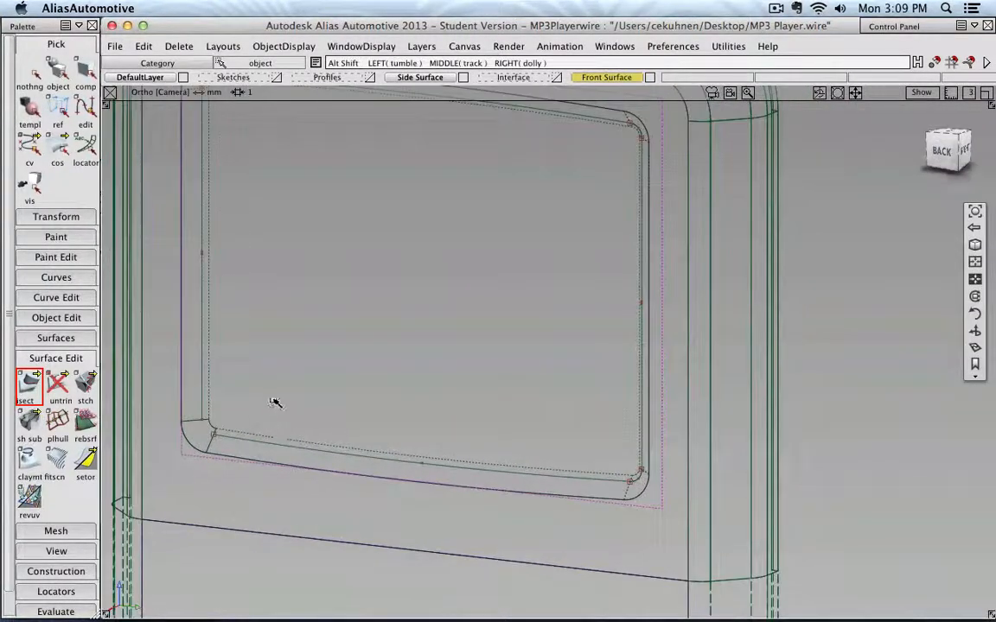
pyautogui.keyDown('alt'); pyautogui.keyDown('shift'); pyautogui.moveTo(275, 402); pyautogui.dragTo(536, 388, button='middle'); pyautogui.keyUp('shift'); pyautogui.keyUp('alt')
pyautogui.keyDown('alt'); pyautogui.keyDown('shift'); pyautogui.moveTo(490, 412); pyautogui.dragTo(441, 454, button='right'); pyautogui.keyUp('shift'); pyautogui.keyUp('alt')
pyautogui.click(430, 457)
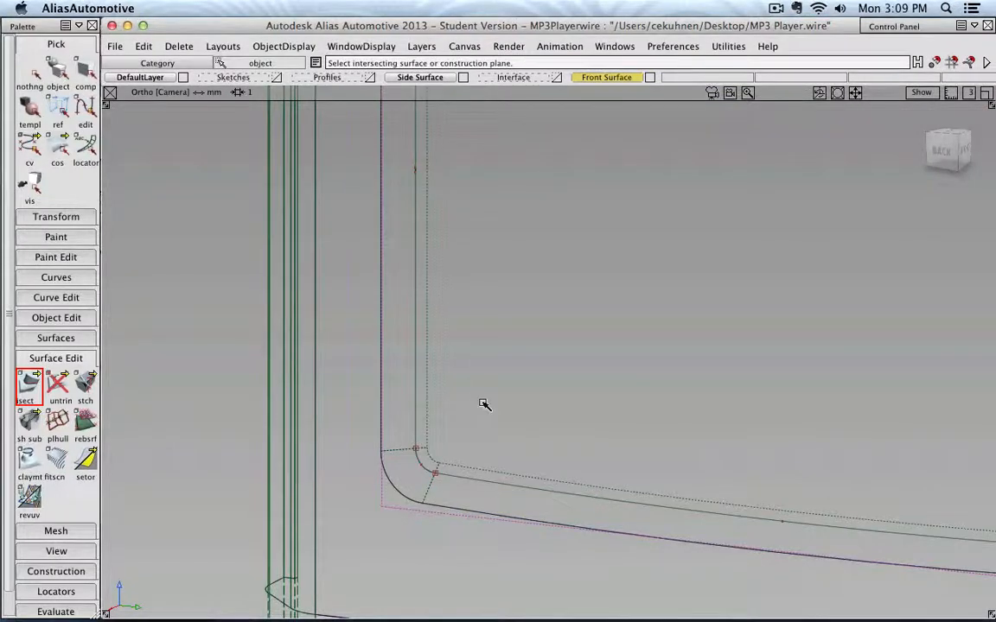
pyautogui.keyDown('alt'); pyautogui.keyDown('shift'); pyautogui.moveTo(482, 402); pyautogui.dragTo(511, 375, button='right'); pyautogui.keyUp('shift'); pyautogui.keyUp('alt')
pyautogui.keyDown('alt'); pyautogui.keyDown('shift'); pyautogui.moveTo(511, 375); pyautogui.dragTo(456, 439, button='middle'); pyautogui.keyUp('shift'); pyautogui.keyUp('alt')
pyautogui.click(603, 353)
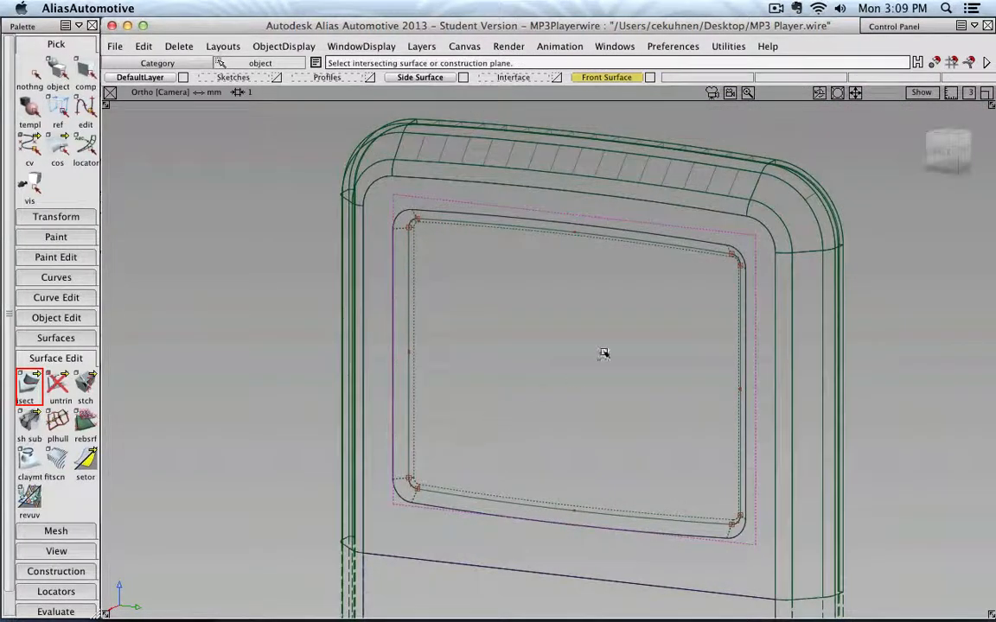
# - Trim the plane, keeping the region inside the intersection curves around the screen opening
pyautogui.click(30, 73)
pyautogui.click(58, 74)
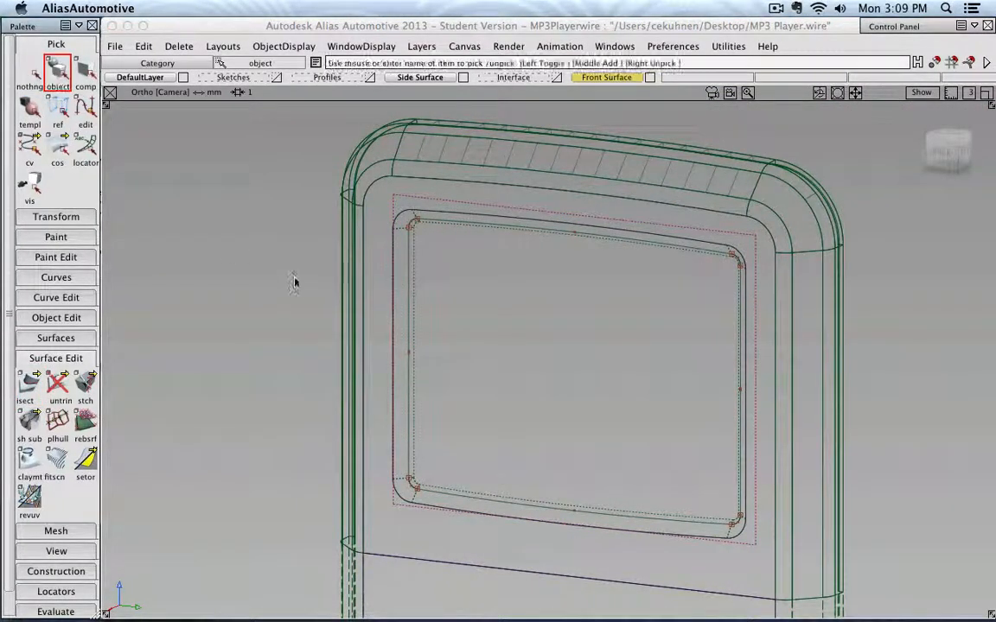
pyautogui.keyDown('alt'); pyautogui.keyDown('shift'); pyautogui.moveTo(230, 379); pyautogui.dragTo(333, 373); pyautogui.keyUp('shift'); pyautogui.keyUp('alt')
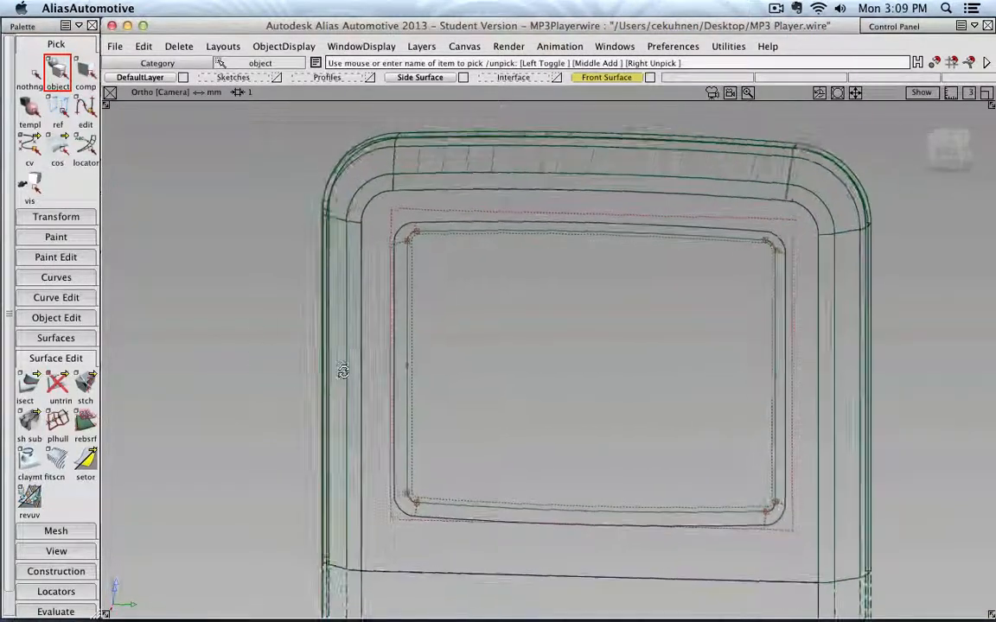
pyautogui.moveTo(59, 384); pyautogui.dragTo(88, 386)
pyautogui.click(560, 327)
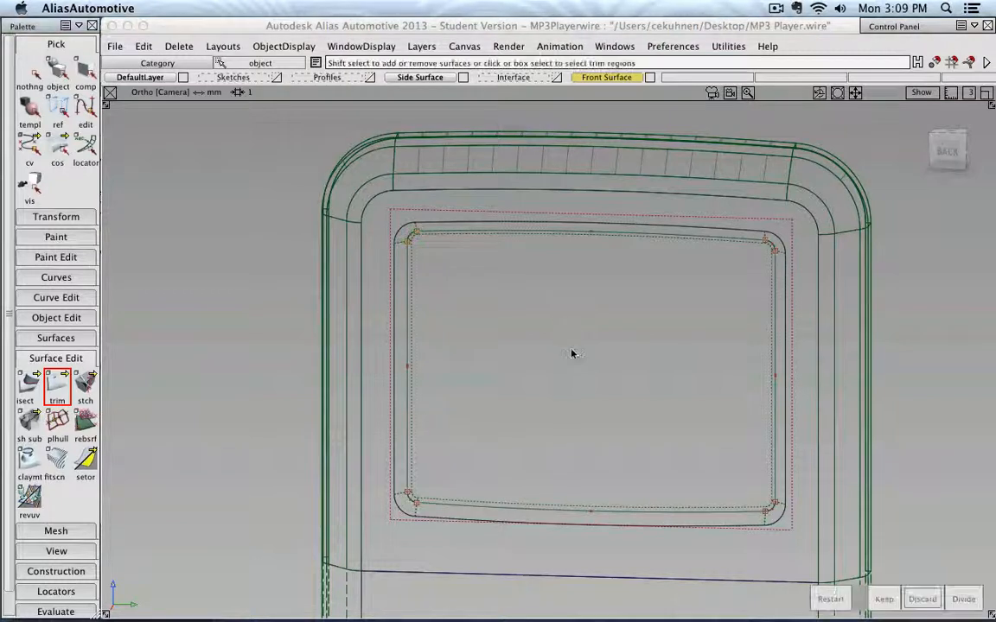
pyautogui.click(540, 319)
pyautogui.click(623, 376)
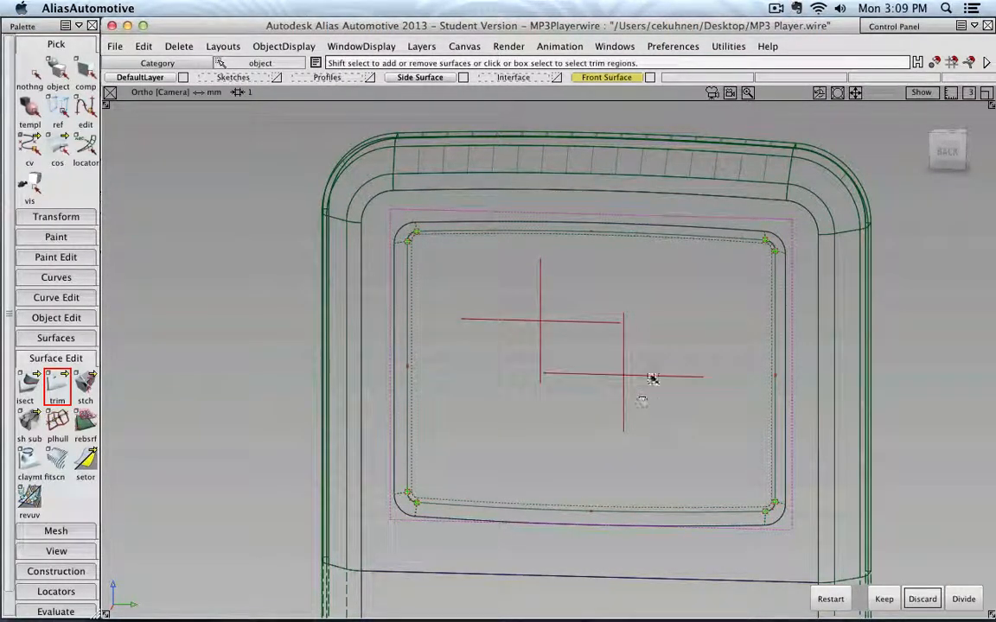
pyautogui.click(884, 599)
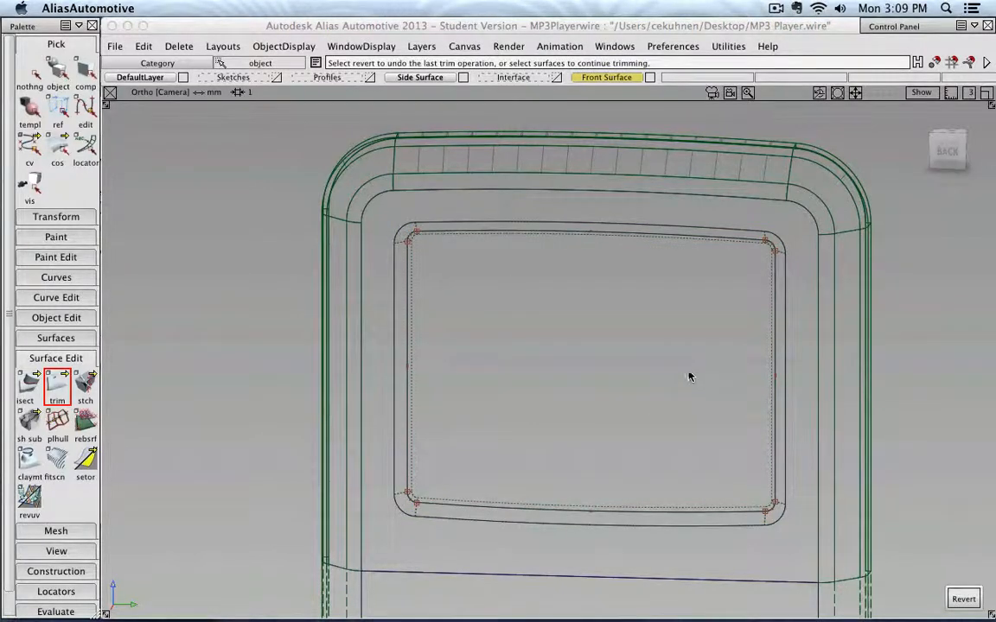
pyautogui.keyDown('alt'); pyautogui.keyDown('shift'); pyautogui.moveTo(689, 377); pyautogui.dragTo(520, 433); pyautogui.keyUp('shift'); pyautogui.keyUp('alt')
pyautogui.keyDown('alt'); pyautogui.keyDown('shift'); pyautogui.moveTo(439, 433); pyautogui.dragTo(375, 442, button='right'); pyautogui.keyUp('shift'); pyautogui.keyUp('alt')
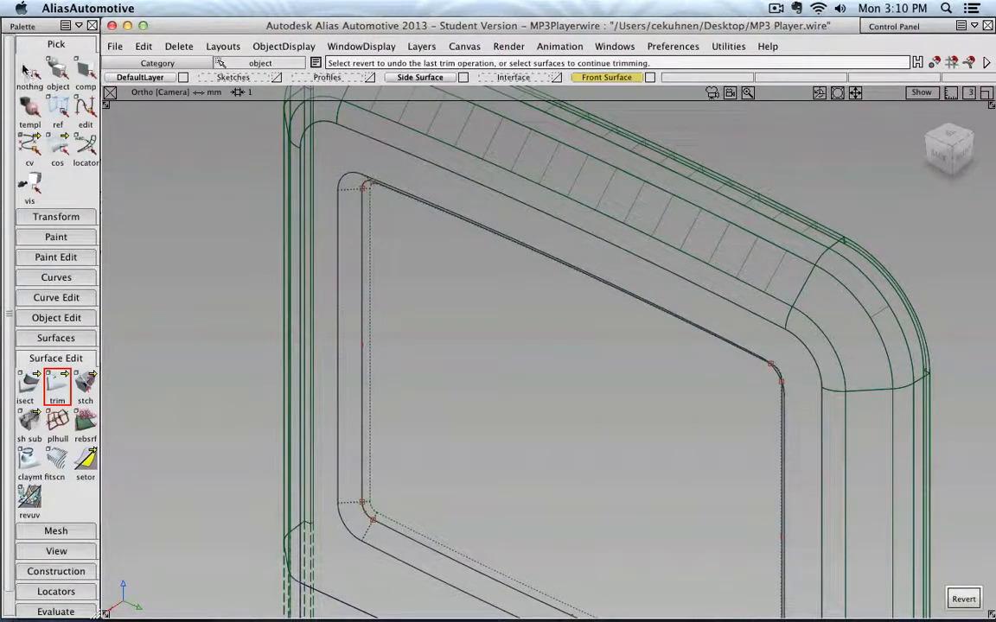
# - Select the trimmed plane covering the screen opening and make it invisible
pyautogui.click(57, 73)
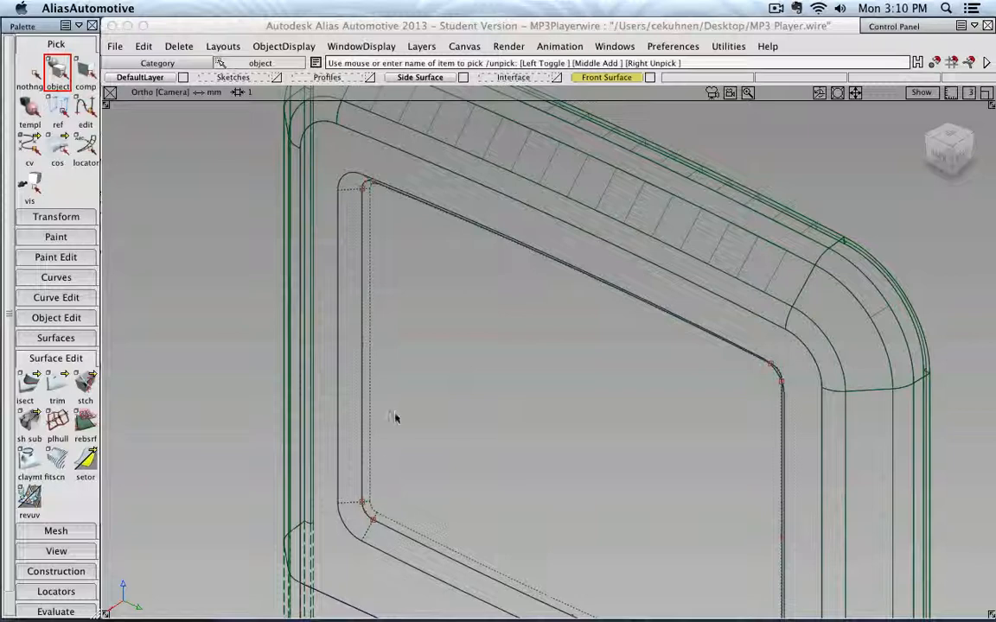
pyautogui.keyDown('alt'); pyautogui.keyDown('shift'); pyautogui.moveTo(396, 418); pyautogui.dragTo(404, 422, button='right'); pyautogui.keyUp('shift'); pyautogui.keyUp('alt')
pyautogui.keyDown('alt'); pyautogui.keyDown('shift'); pyautogui.moveTo(516, 374); pyautogui.dragTo(501, 367, button='middle'); pyautogui.keyUp('shift'); pyautogui.keyUp('alt')
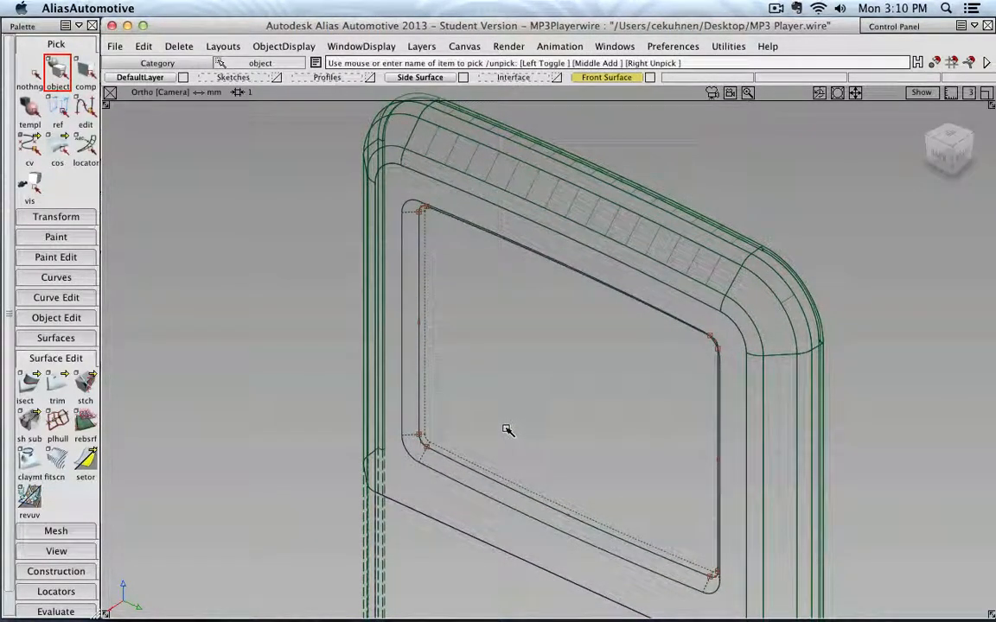
pyautogui.moveTo(482, 400)
pyautogui.keyDown('ctrl'); pyautogui.keyDown('shift'); pyautogui.mouseDown(button='right')
pyautogui.moveTo(533, 402)
pyautogui.moveTo(525, 400)
pyautogui.mouseUp(button='right'); pyautogui.keyUp('shift'); pyautogui.keyUp('ctrl')
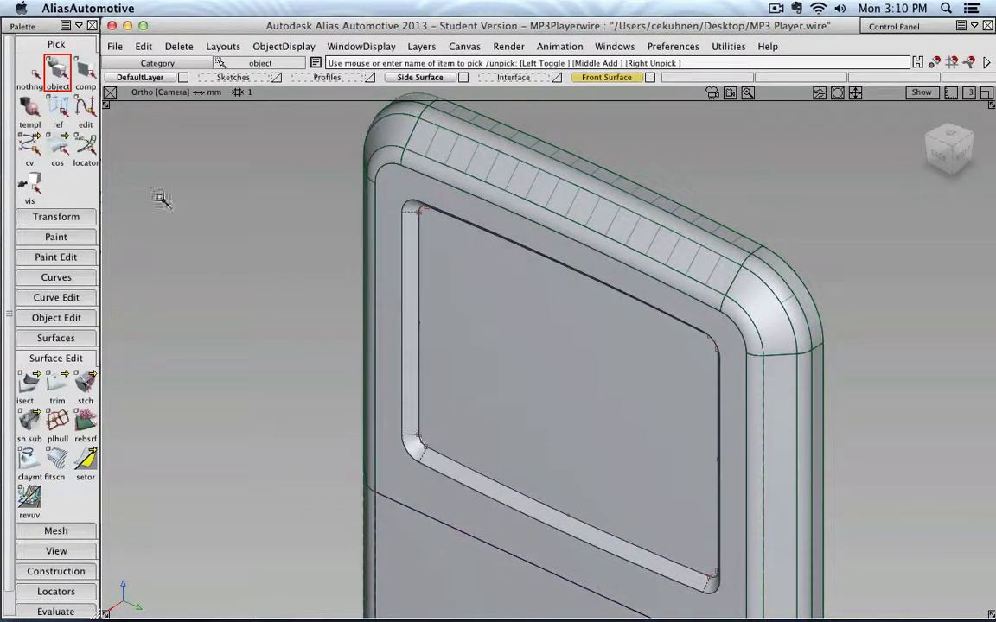
pyautogui.click(533, 355)
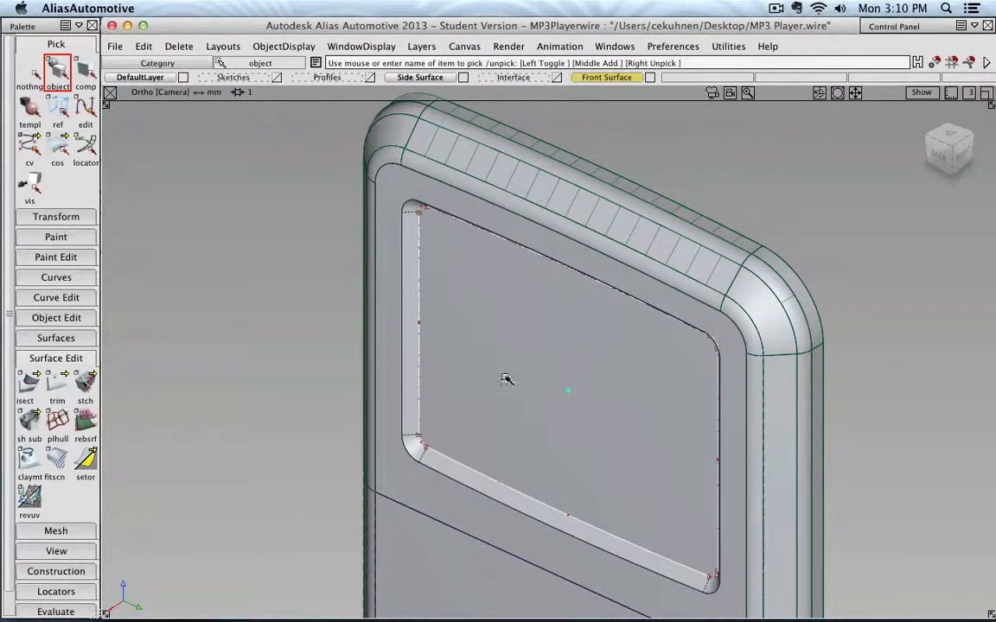
pyautogui.click(281, 47)
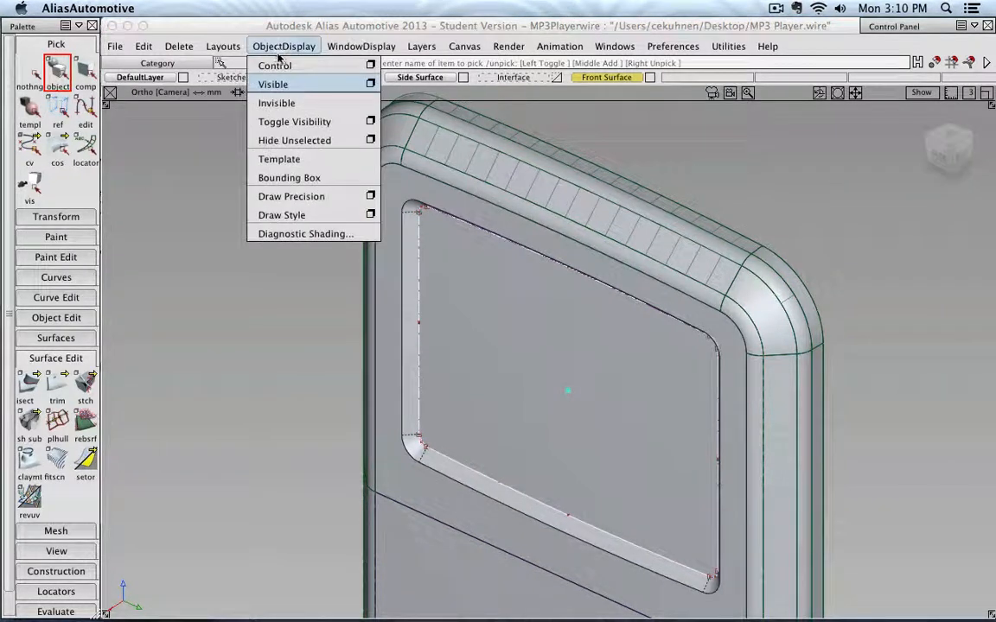
pyautogui.click(285, 100)
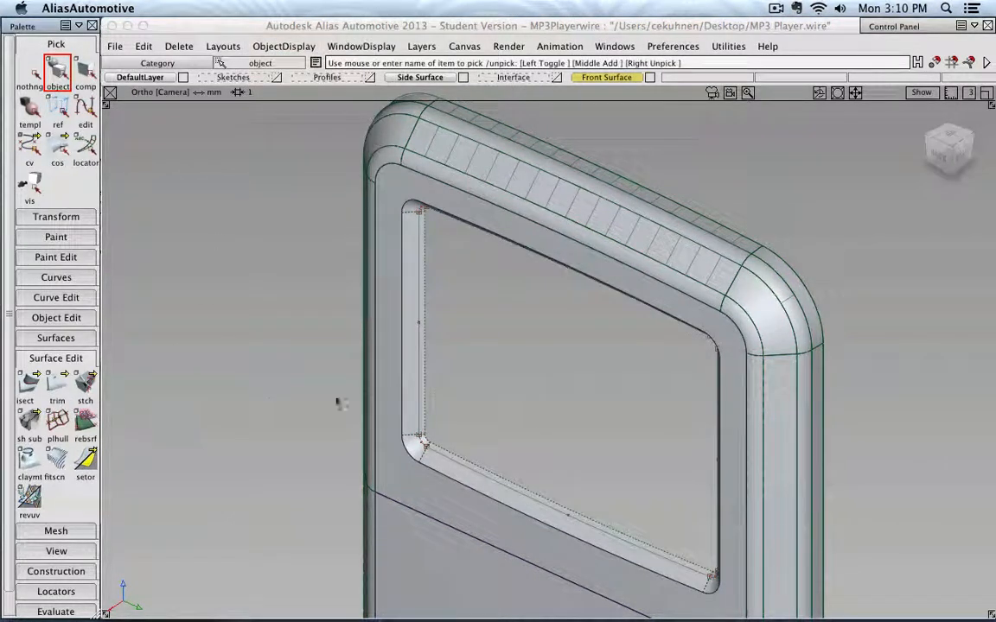
# - Start Trim on the draft surfaces around the opening and mark the lower-left corner and bottom pieces as trim regions
pyautogui.click(58, 395)
pyautogui.scroll(8, 429, 371)
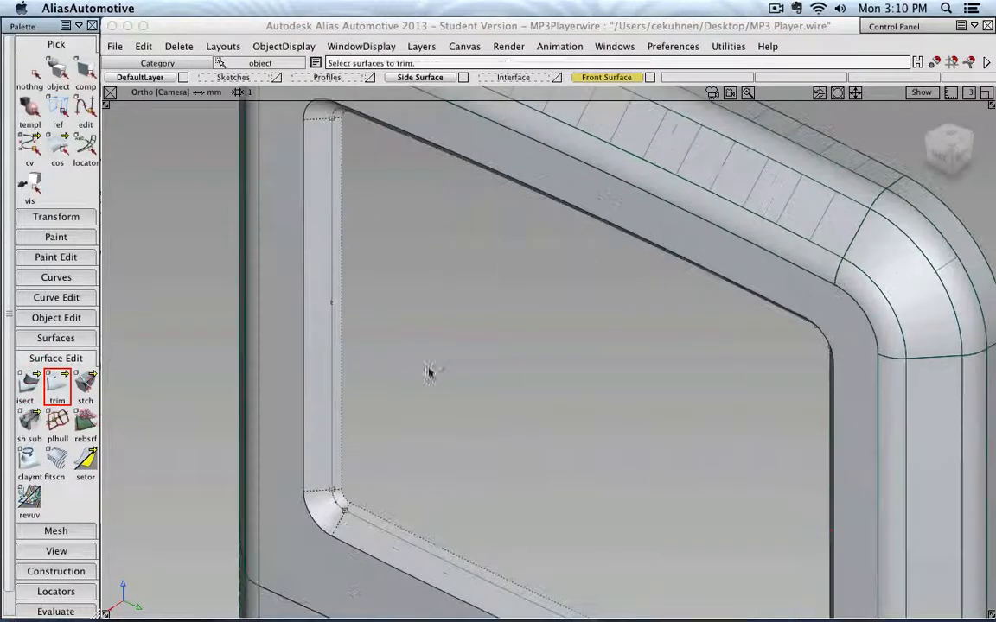
pyautogui.click(467, 391)
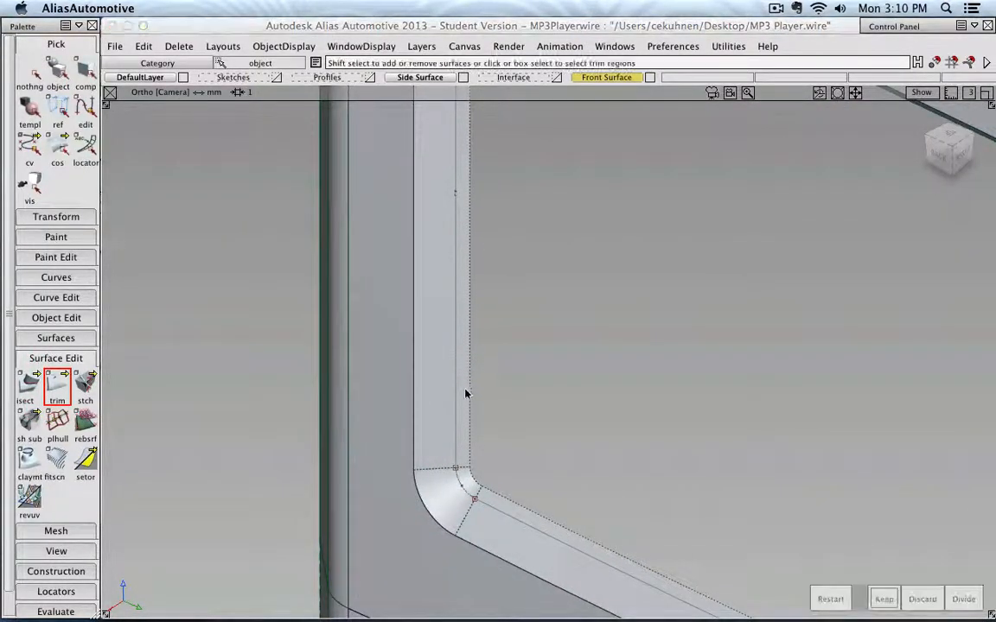
pyautogui.keyDown('shift'); pyautogui.click(470, 488); pyautogui.keyUp('shift')
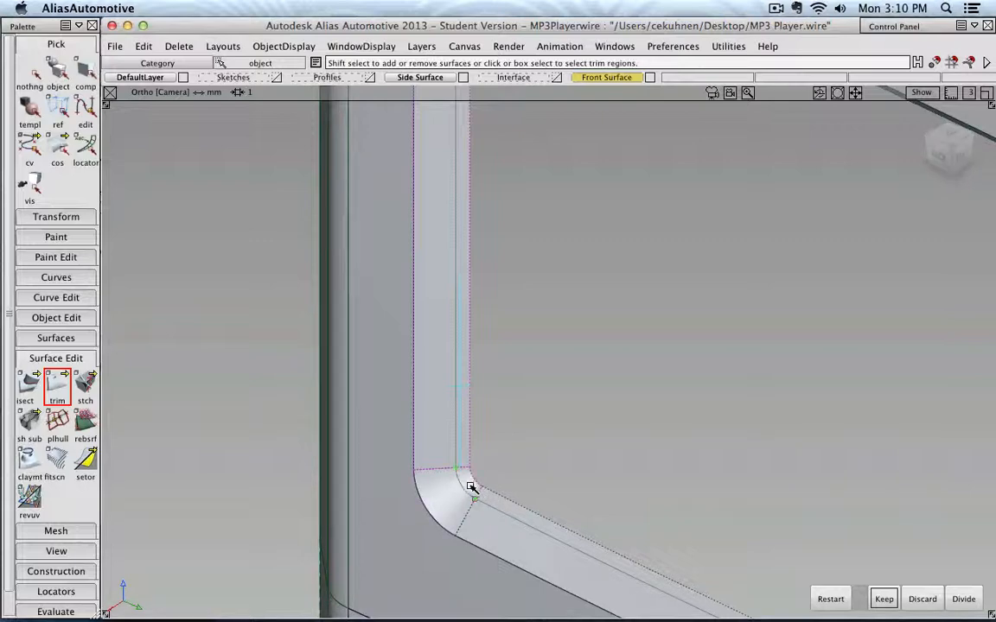
pyautogui.keyDown('shift'); pyautogui.click(516, 515); pyautogui.keyUp('shift')
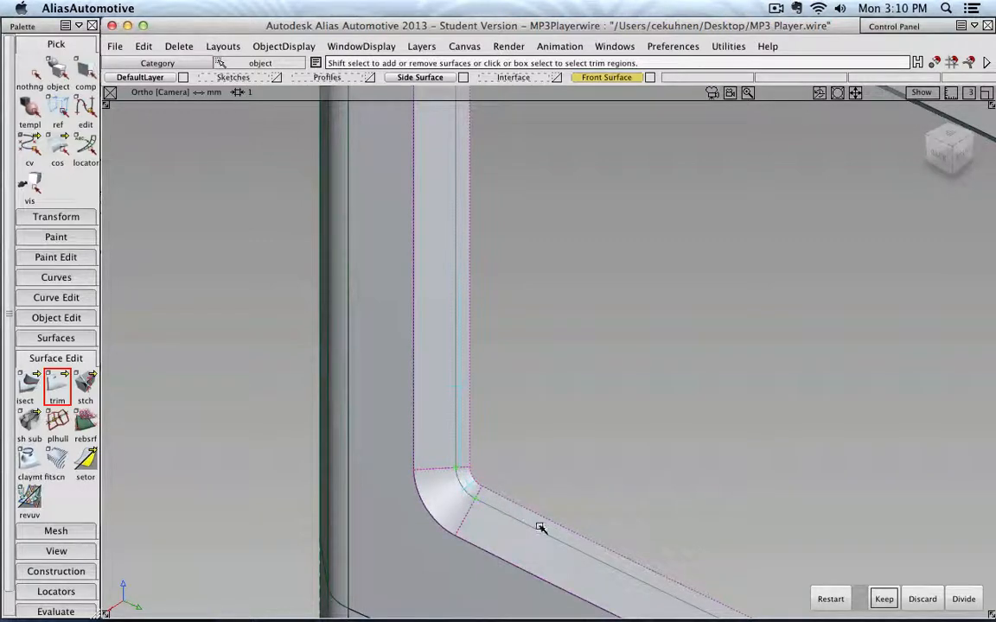
pyautogui.scroll(-3, 558, 496)
pyautogui.scroll(-3, 466, 439)
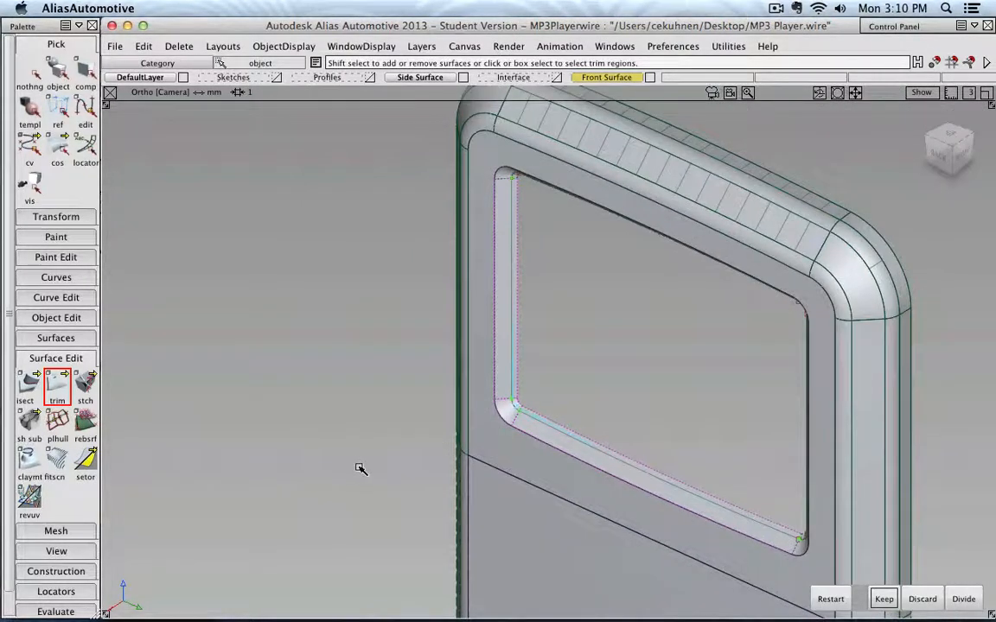
pyautogui.keyDown('alt'); pyautogui.keyDown('shift'); pyautogui.moveTo(311, 434); pyautogui.dragTo(802, 347); pyautogui.keyUp('shift'); pyautogui.keyUp('alt')
pyautogui.keyDown('alt'); pyautogui.keyDown('shift'); pyautogui.moveTo(867, 382); pyautogui.dragTo(474, 399, button='middle'); pyautogui.keyUp('shift'); pyautogui.keyUp('alt')
pyautogui.scroll(3, 466, 423)
pyautogui.scroll(2, 467, 423)
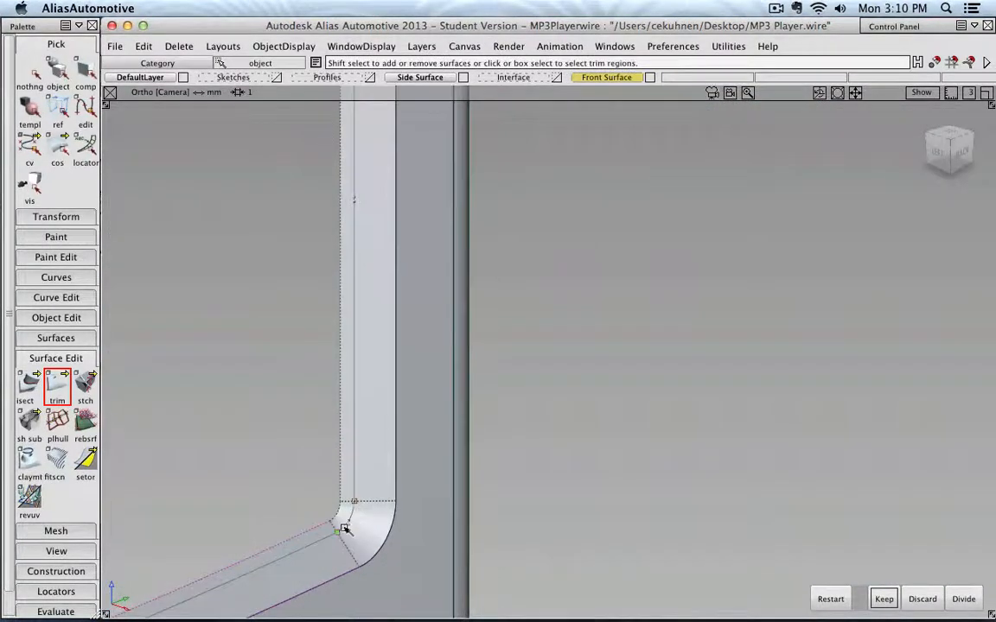
# - Mark the remaining corner and side draft pieces and discard them beyond the intersection curves
pyautogui.click(344, 518)
pyautogui.keyDown('alt'); pyautogui.keyDown('shift'); pyautogui.moveTo(425, 307); pyautogui.dragTo(362, 365); pyautogui.keyUp('shift'); pyautogui.keyUp('alt')
pyautogui.keyDown('shift'); pyautogui.click(435, 376); pyautogui.keyUp('shift')
pyautogui.click(434, 373)
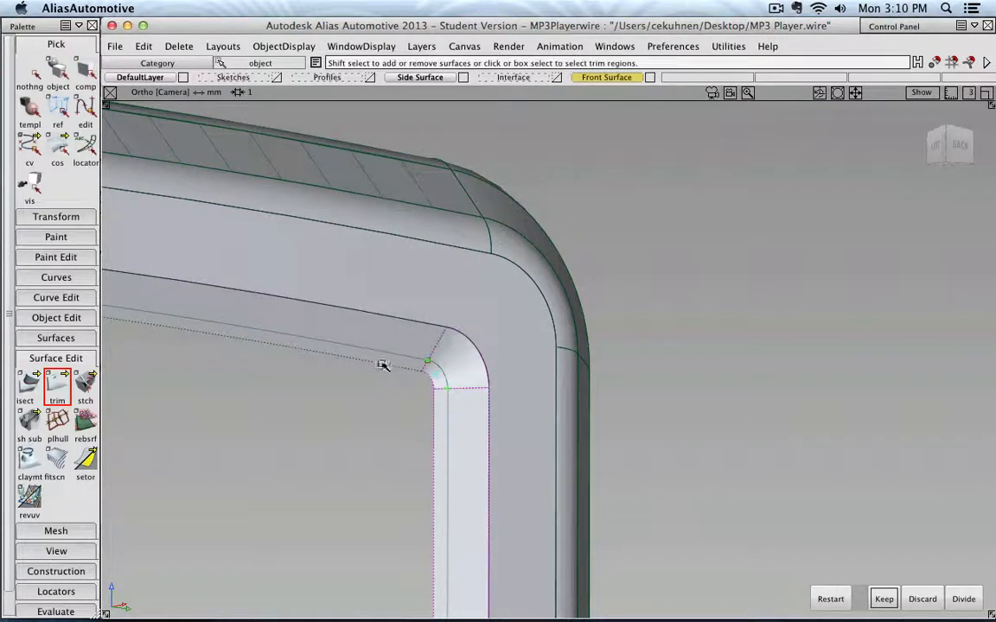
pyautogui.keyDown('shift'); pyautogui.click(381, 361); pyautogui.keyUp('shift')
pyautogui.click(380, 358)
pyautogui.keyDown('alt'); pyautogui.keyDown('shift'); pyautogui.moveTo(386, 375); pyautogui.dragTo(493, 434); pyautogui.keyUp('shift'); pyautogui.keyUp('alt')
pyautogui.scroll(5, 493, 435)
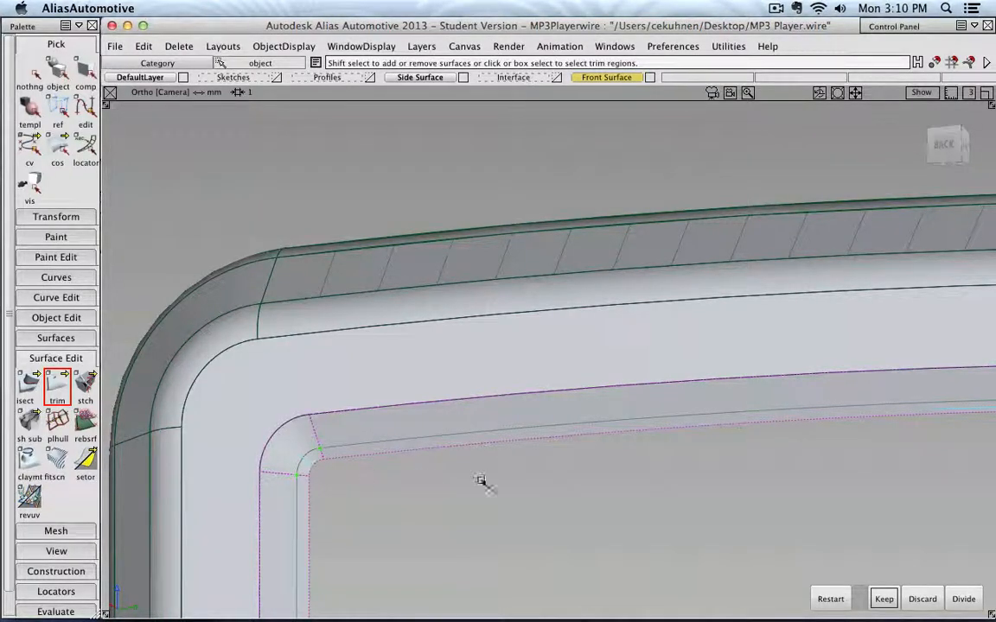
pyautogui.scroll(-5, 527, 471)
pyautogui.keyDown('alt'); pyautogui.keyDown('shift'); pyautogui.moveTo(605, 470); pyautogui.dragTo(508, 327, button='middle'); pyautogui.keyUp('shift'); pyautogui.keyUp('alt')
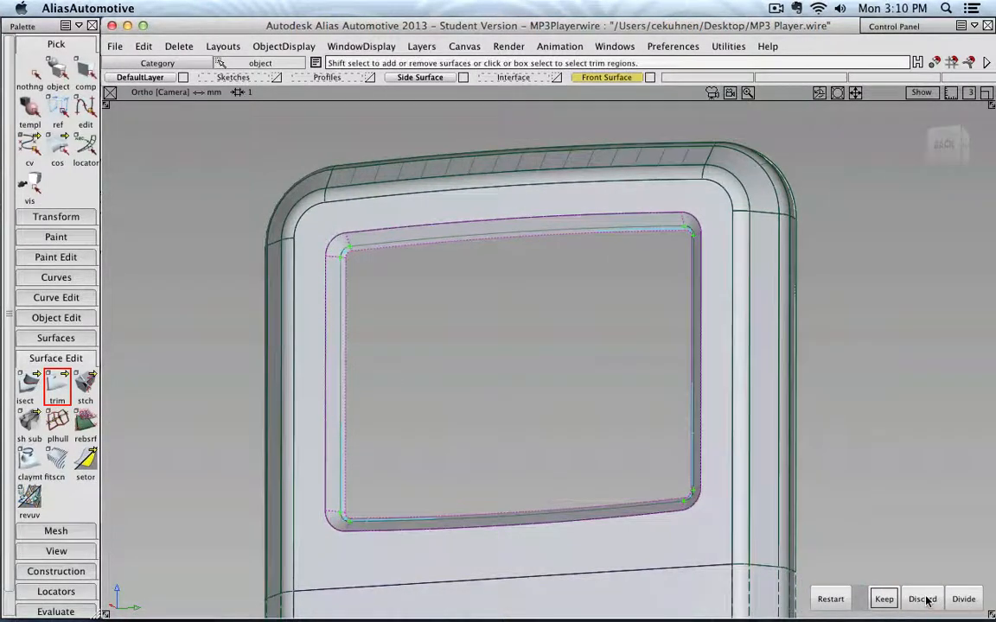
pyautogui.click(921, 599)
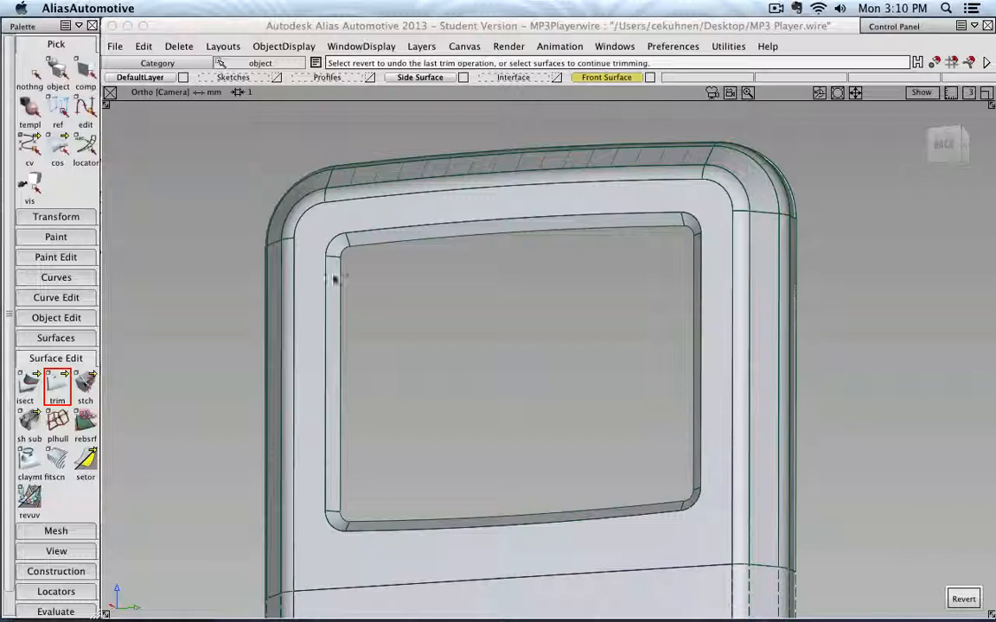
# - Clear the selection and make the trimmed plane visible again
pyautogui.click(33, 76)
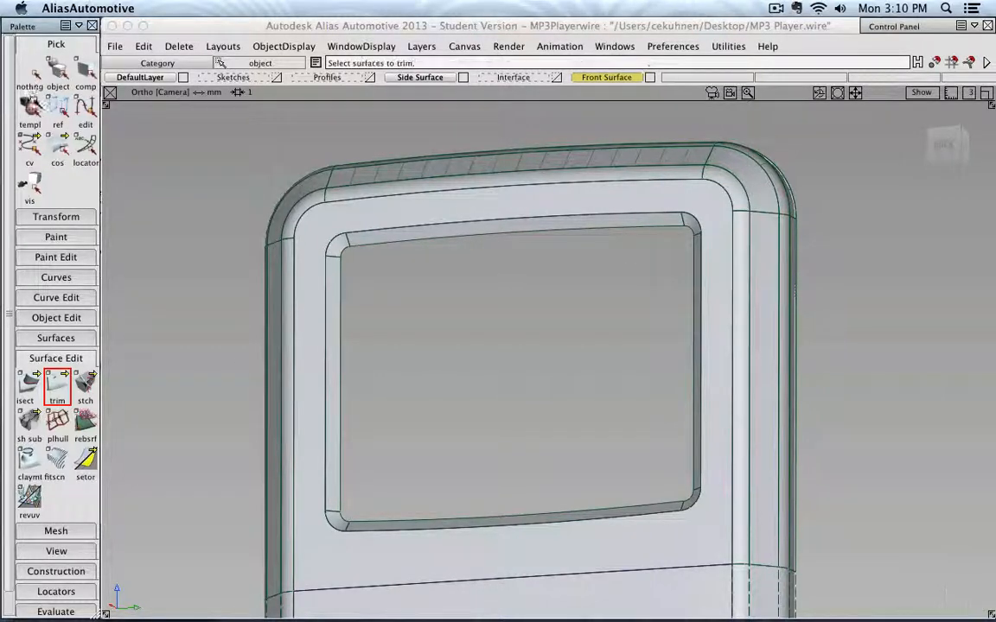
pyautogui.click(57, 73)
pyautogui.click(280, 48)
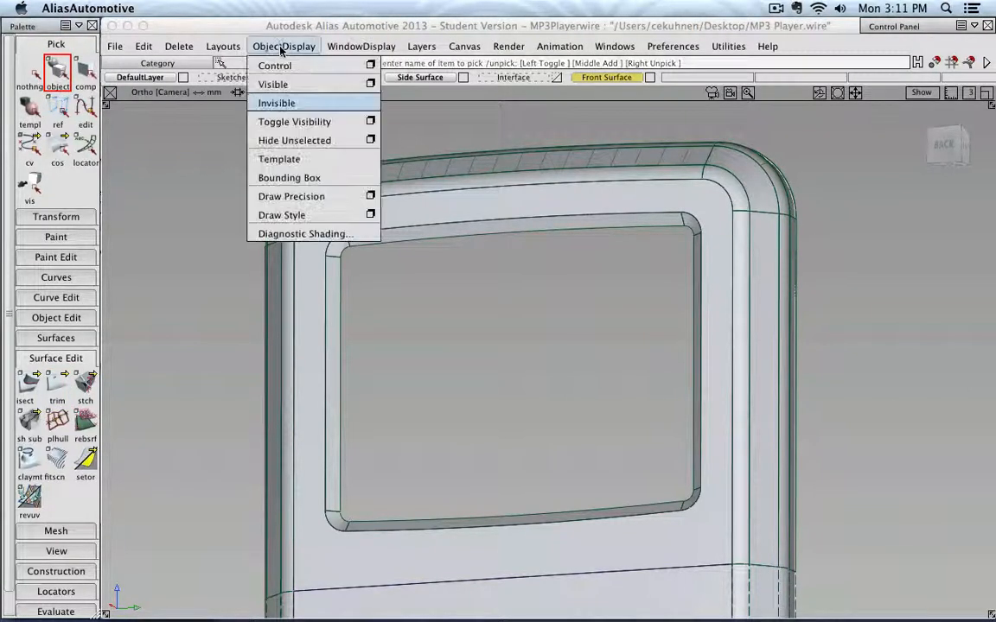
pyautogui.click(266, 84)
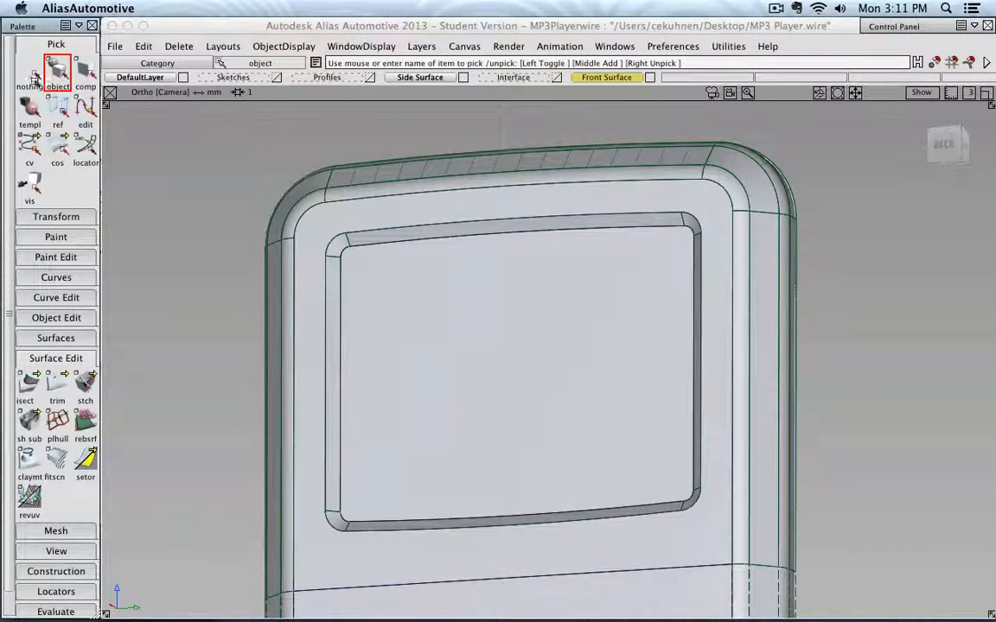
pyautogui.click(35, 80)
pyautogui.scroll(-4, 281, 245)
pyautogui.keyDown('alt'); pyautogui.keyDown('shift'); pyautogui.moveTo(285, 257); pyautogui.dragTo(272, 321); pyautogui.keyUp('shift'); pyautogui.keyUp('alt')
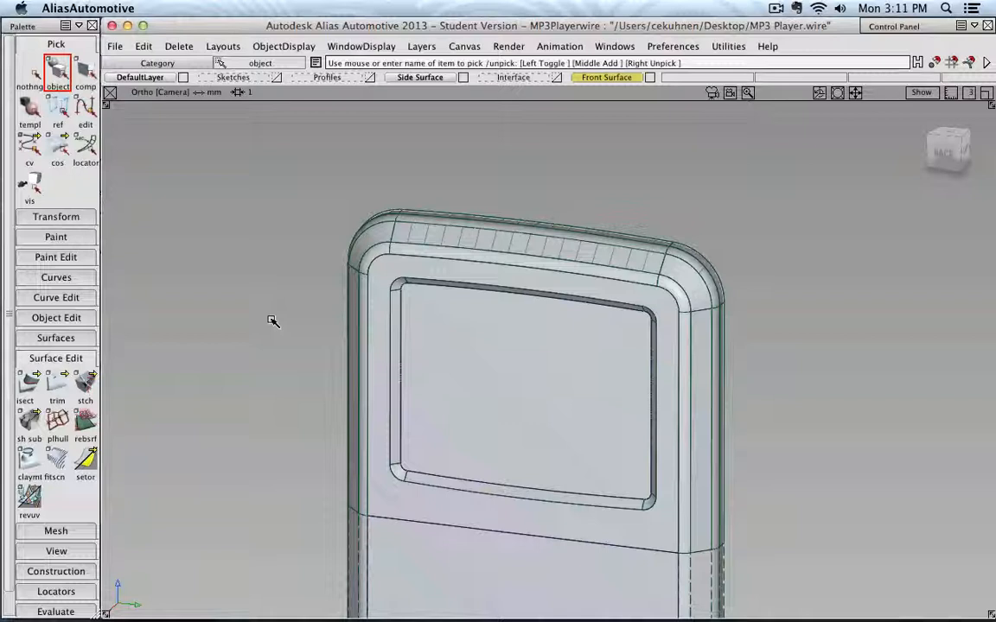
pyautogui.keyDown('alt'); pyautogui.keyDown('shift'); pyautogui.moveTo(494, 396); pyautogui.dragTo(456, 323, button='middle'); pyautogui.keyUp('shift'); pyautogui.keyUp('alt')
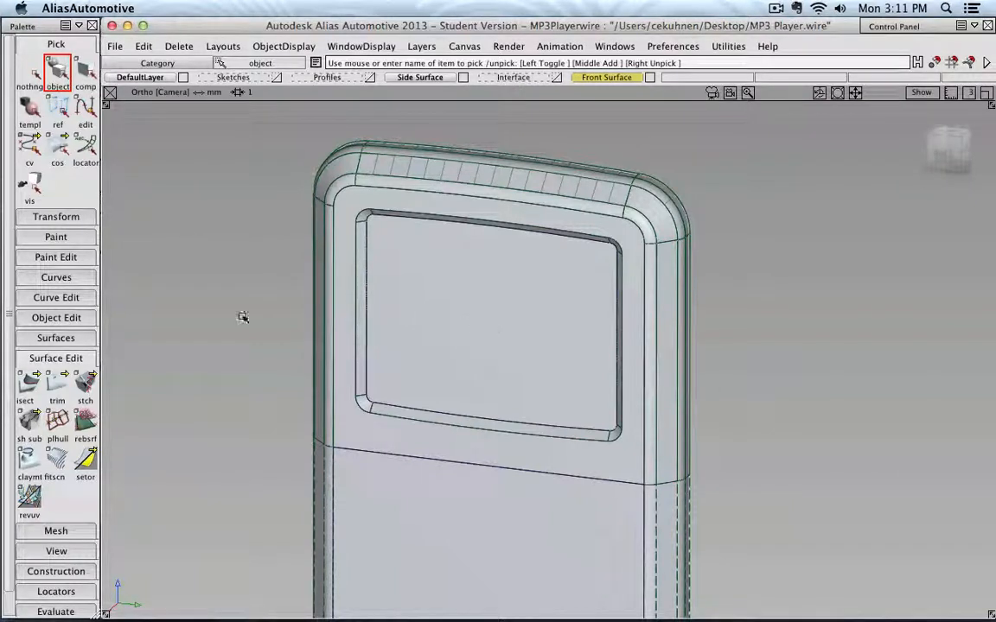
# - Open the surface creation tools
pyautogui.click(57, 338)
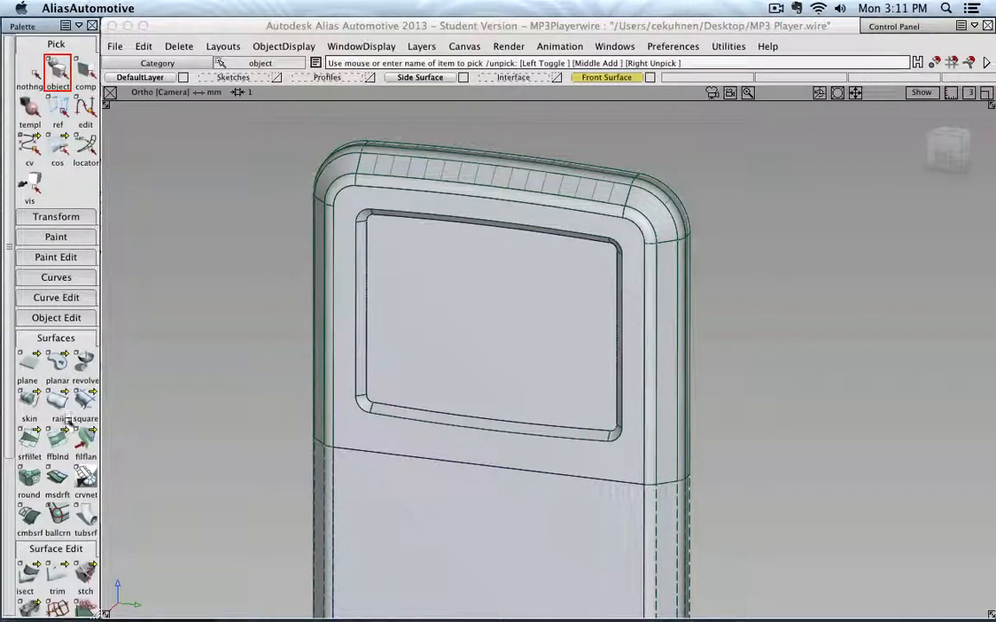